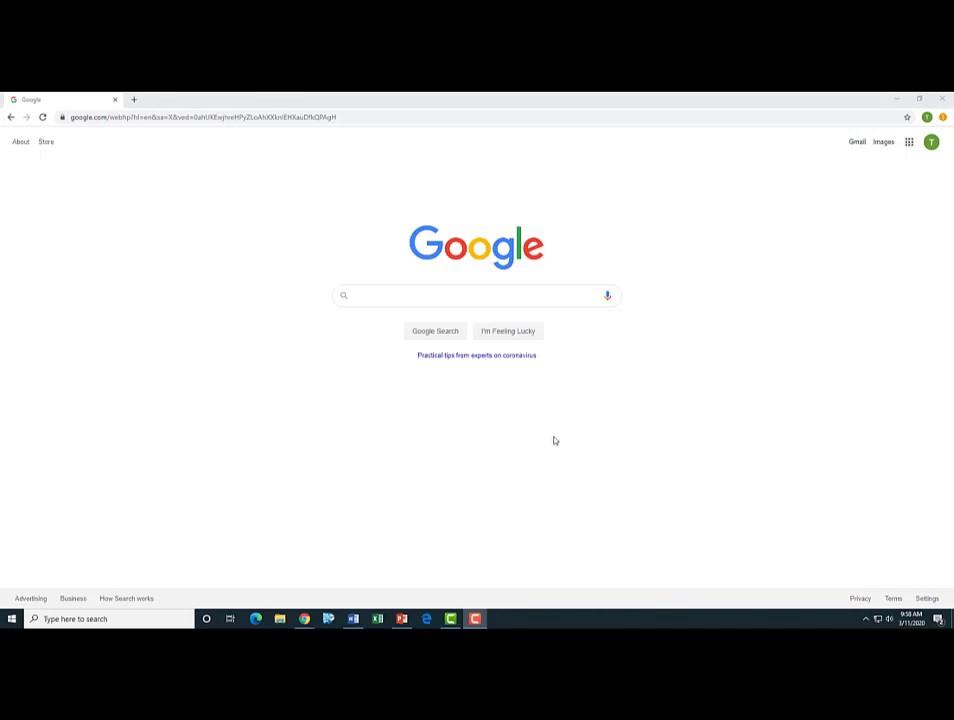
# - Search Google for 'ORCID' and open the official orcid.org home page
pyautogui.click(396, 292)
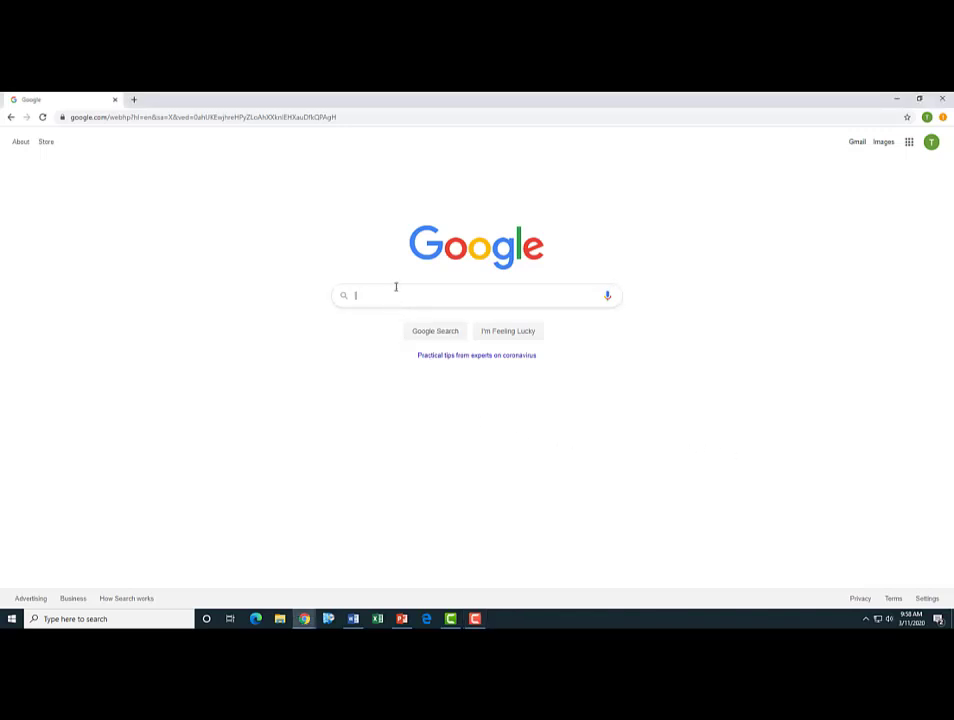
pyautogui.write('ORCID')
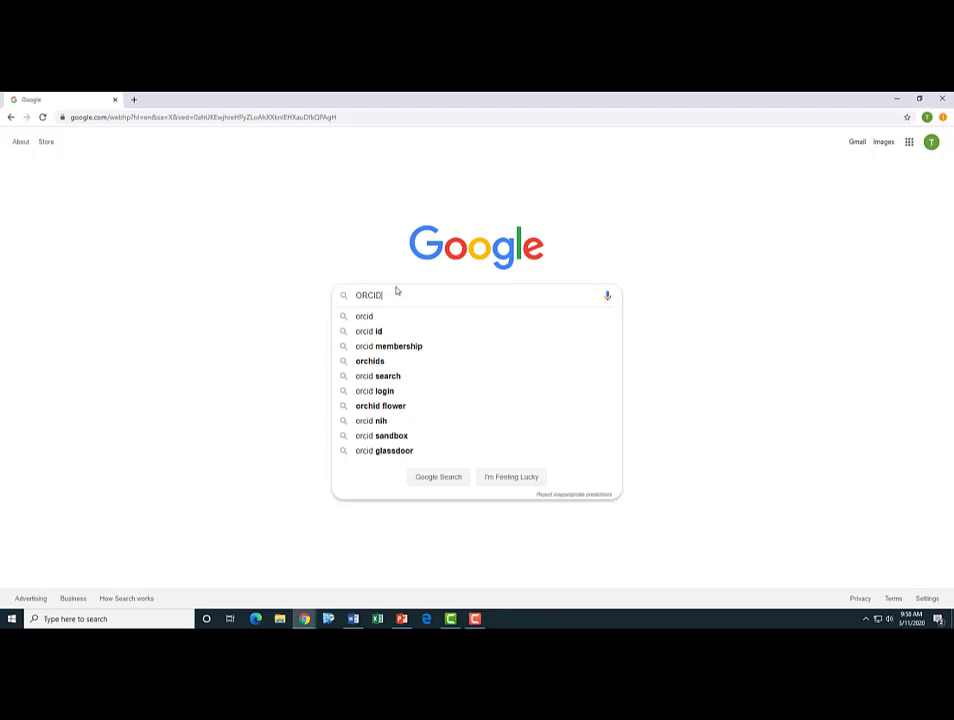
pyautogui.press('Return')
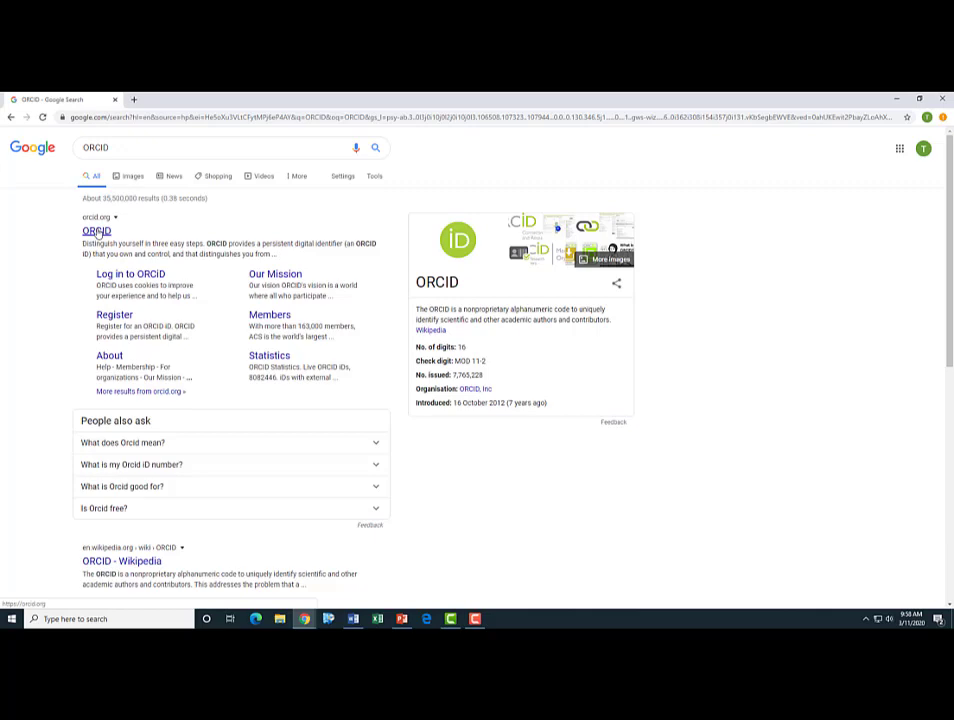
pyautogui.click(97, 231)
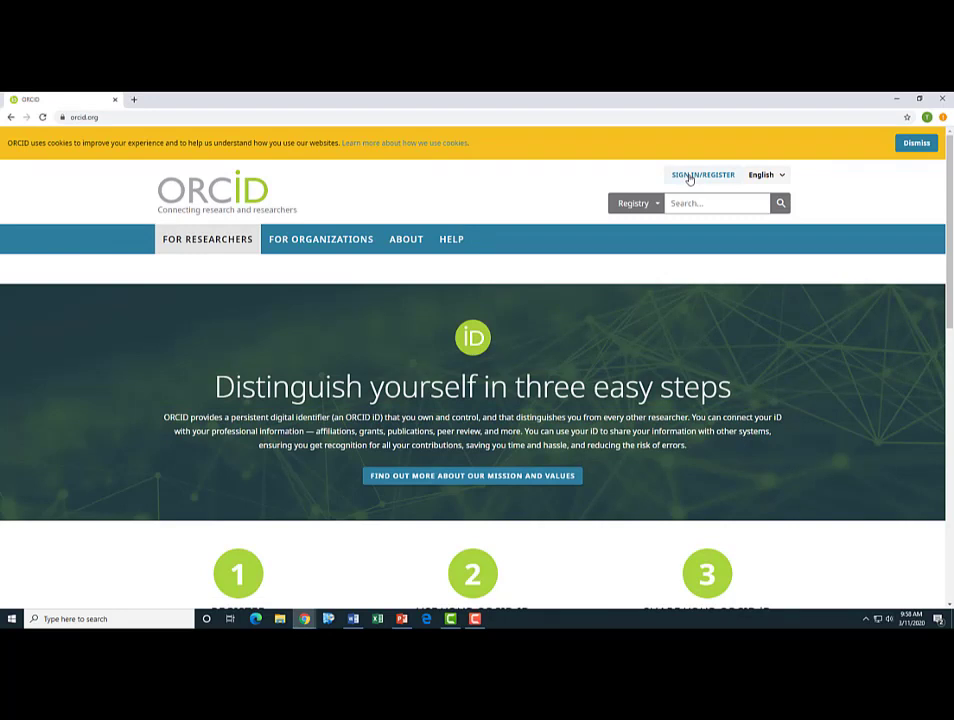
# - Sign into ORCID with the account e-mail and password to reach the My ORCID record
pyautogui.click(689, 176)
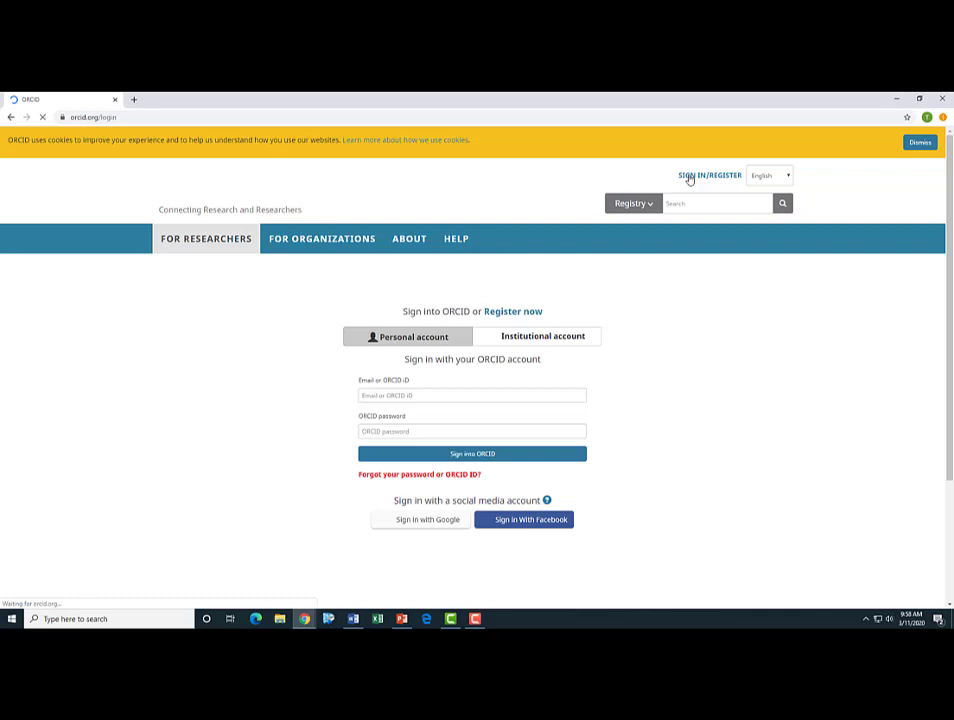
pyautogui.click(431, 393)
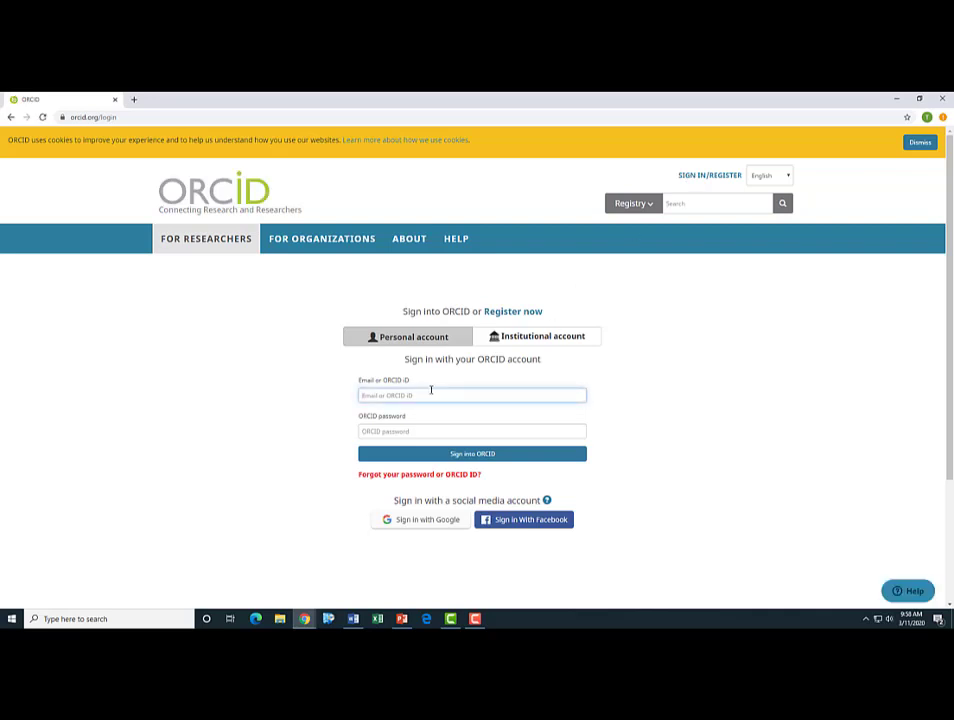
pyautogui.press('Tab')
pyautogui.write('••••••••••')
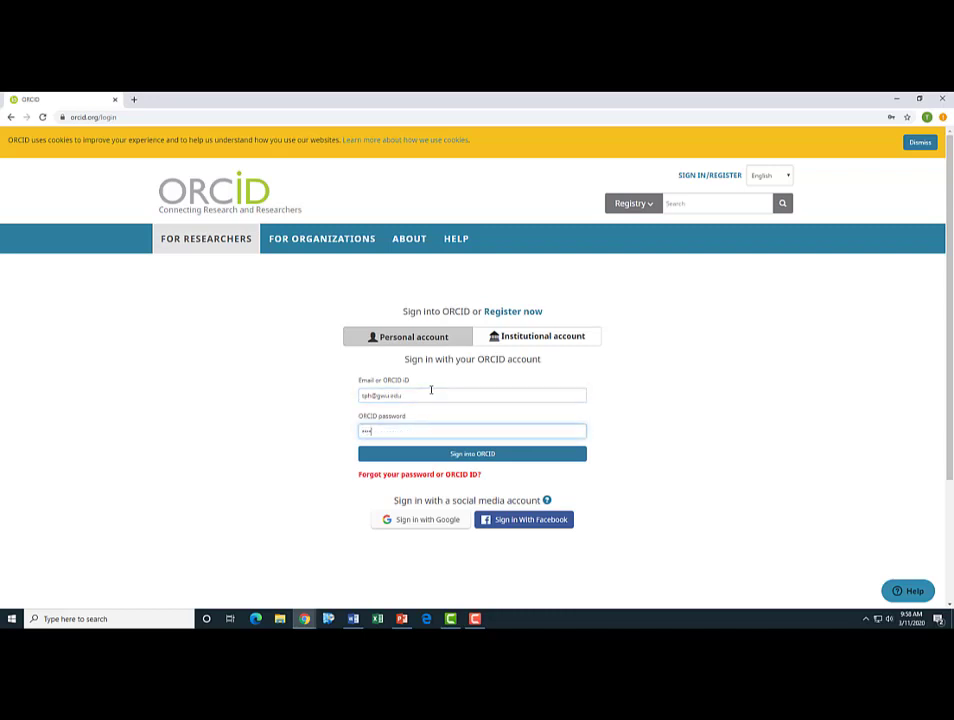
pyautogui.write('•')
pyautogui.press('Return')
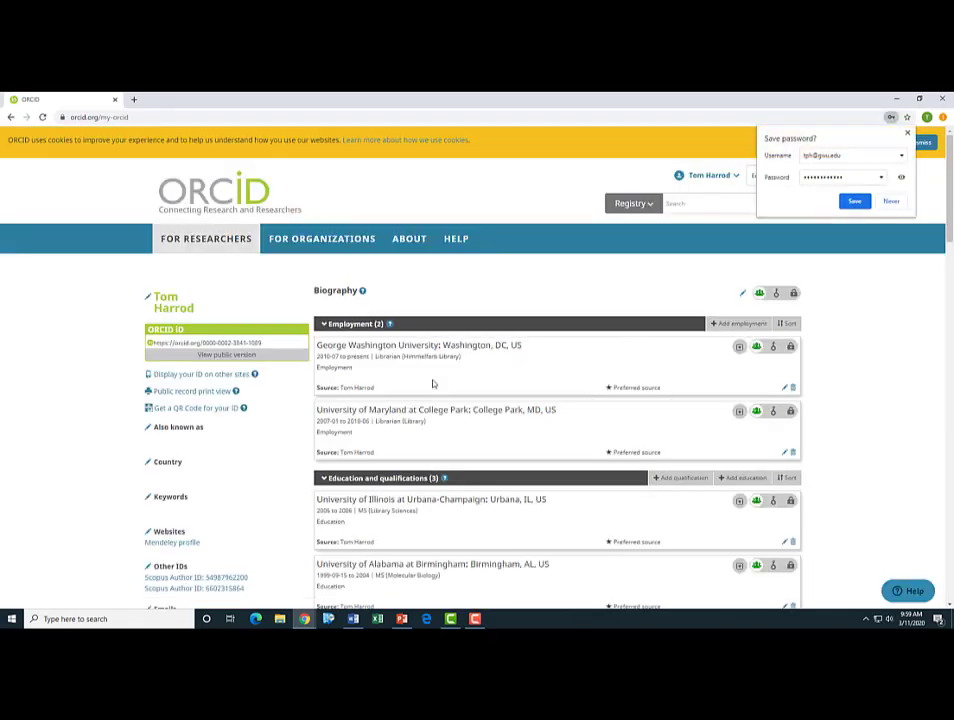
# - Decline Chrome's password save, then scroll through the 16 existing works and back up
pyautogui.click(890, 202)
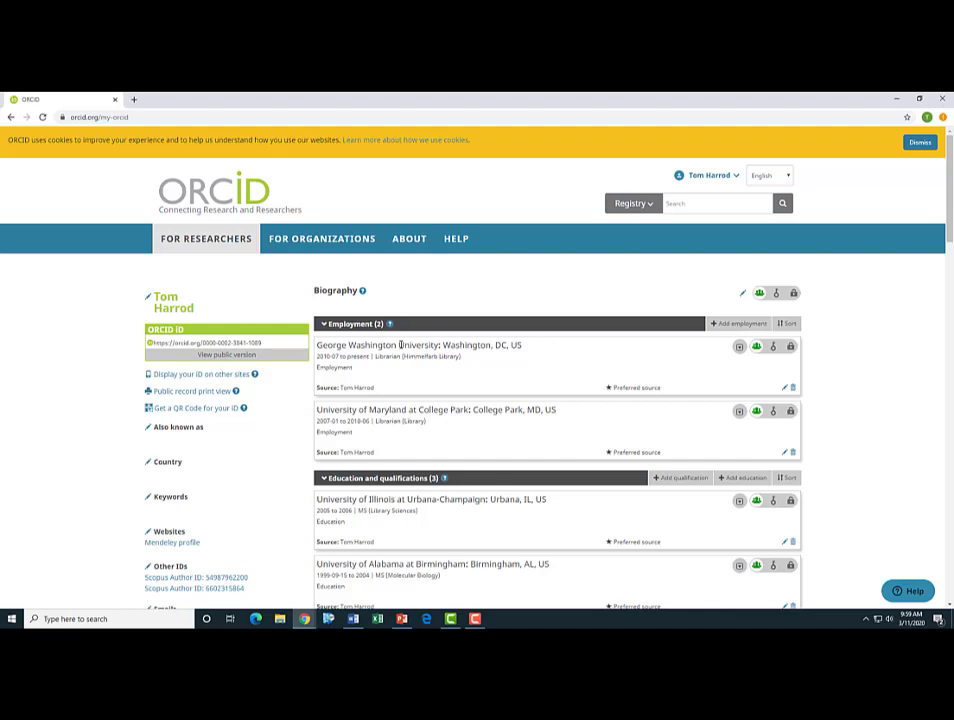
pyautogui.scroll(-3, 393, 340)
pyautogui.scroll(-2, 393, 340)
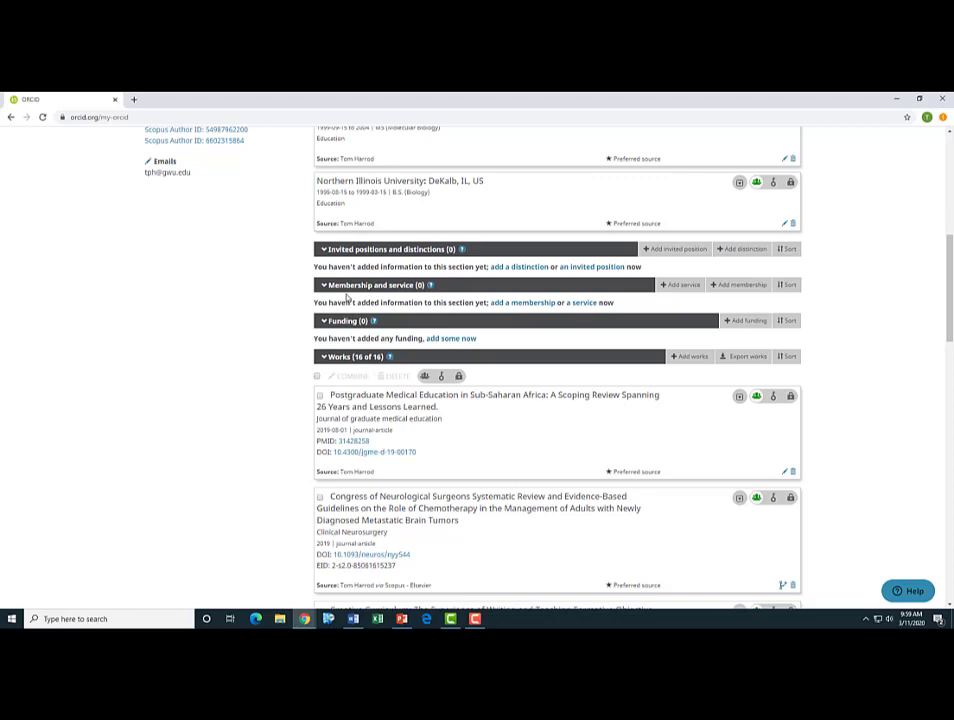
pyautogui.scroll(-4, 347, 297)
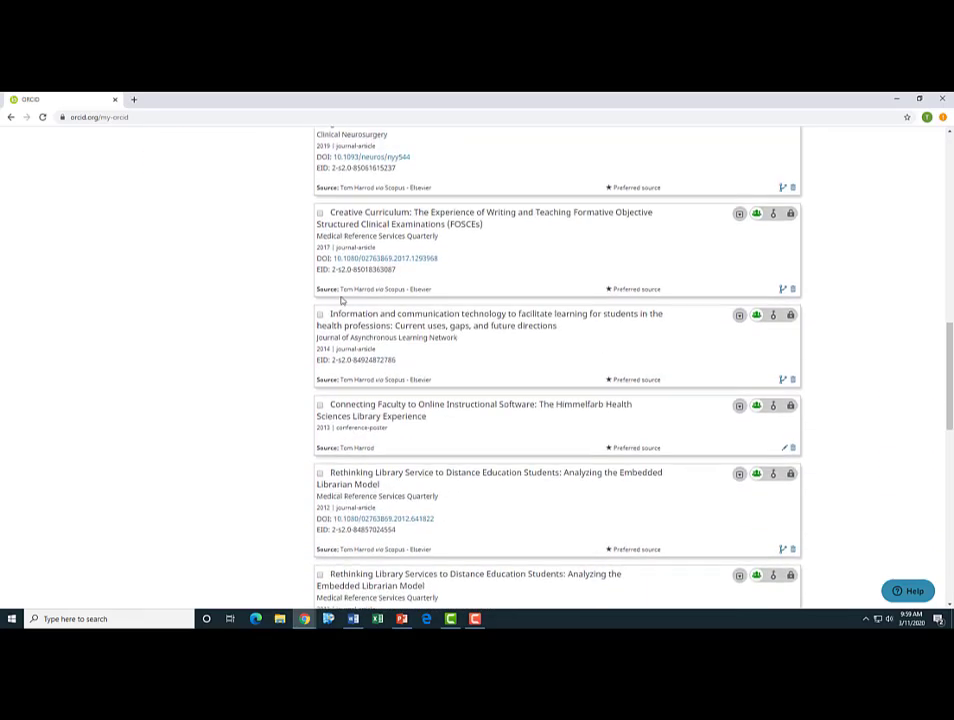
pyautogui.scroll(3, 347, 298)
pyautogui.scroll(5, 347, 297)
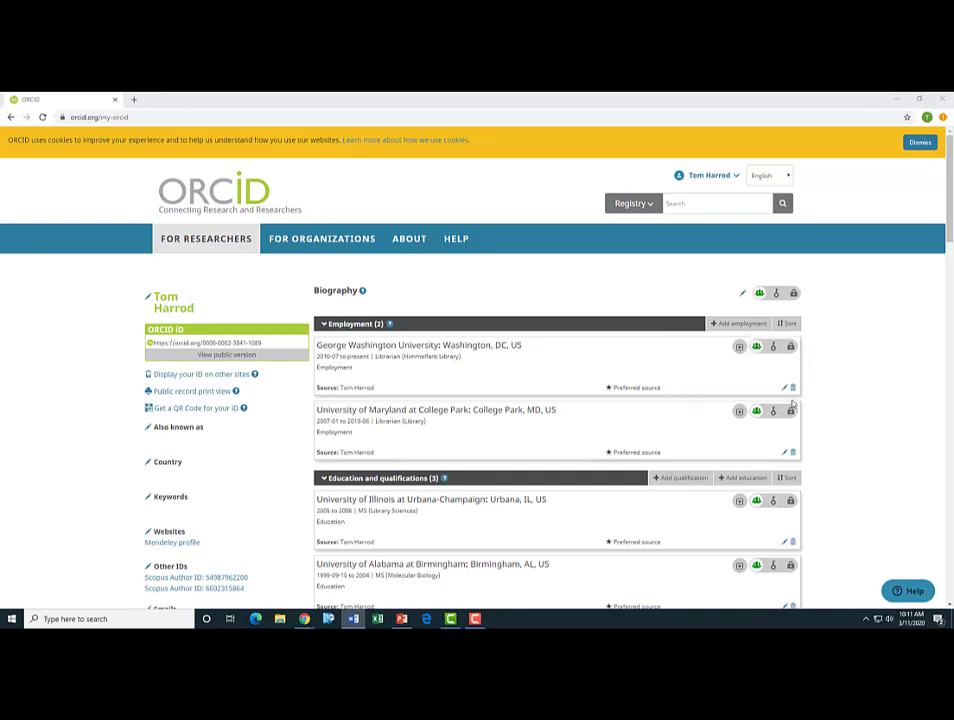
# - Browse the Add works options, opening and closing the manual entry form without adding anything
pyautogui.scroll(-8, 792, 404)
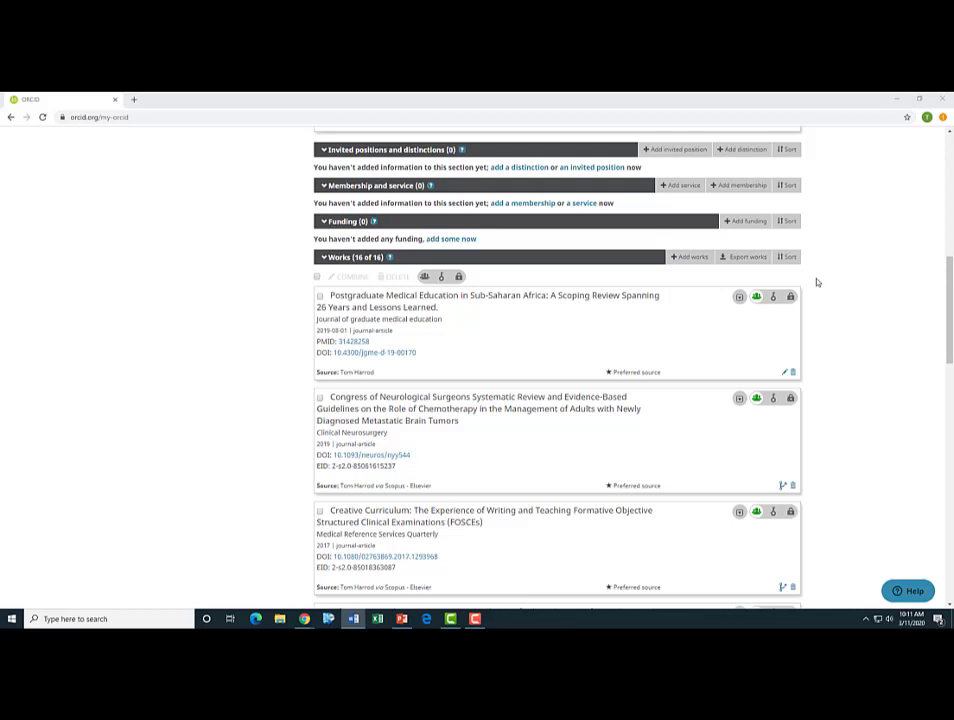
pyautogui.click(690, 260)
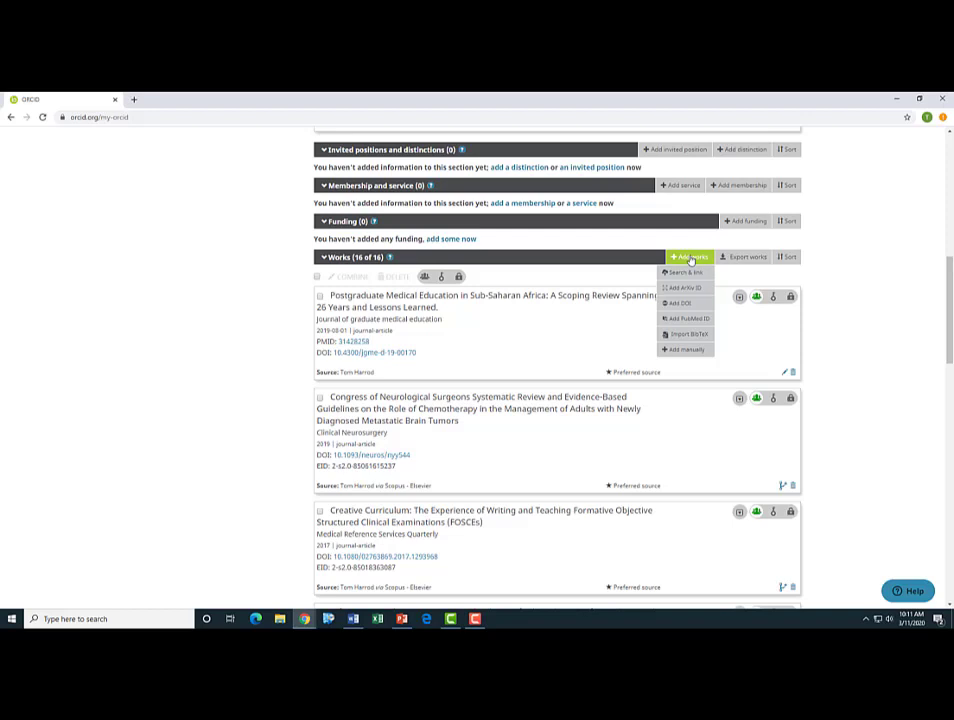
pyautogui.click(697, 351)
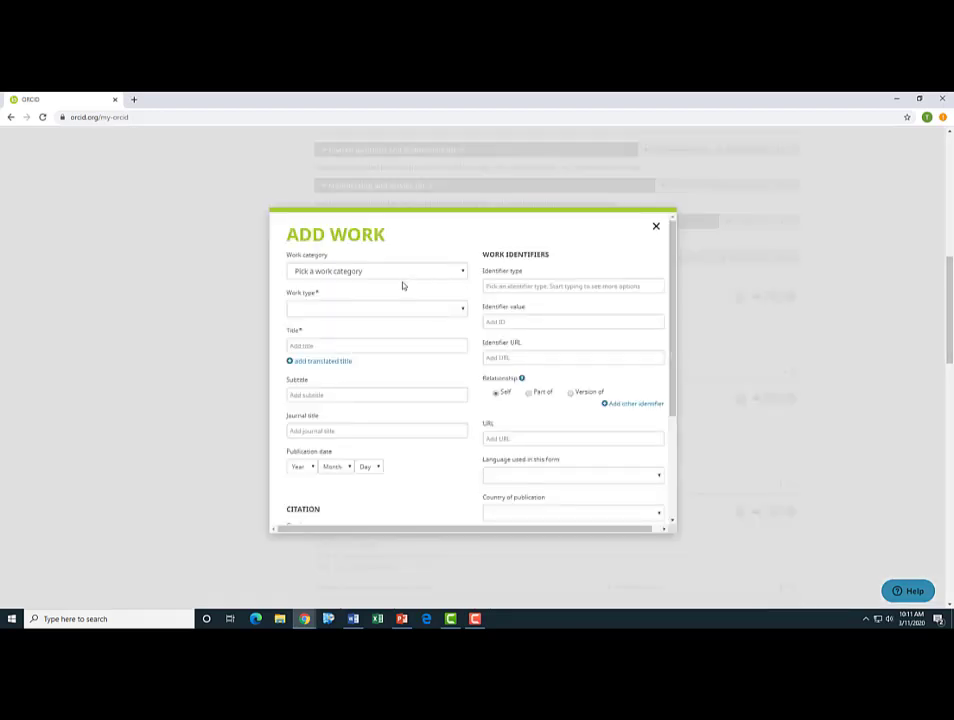
pyautogui.click(656, 228)
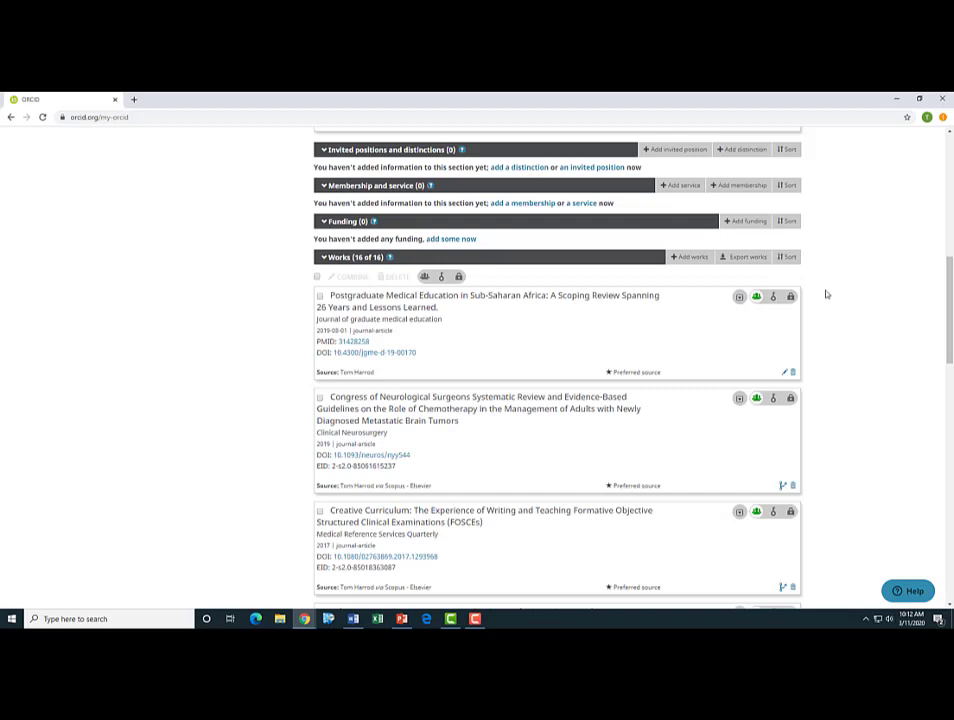
pyautogui.moveTo(692, 258)
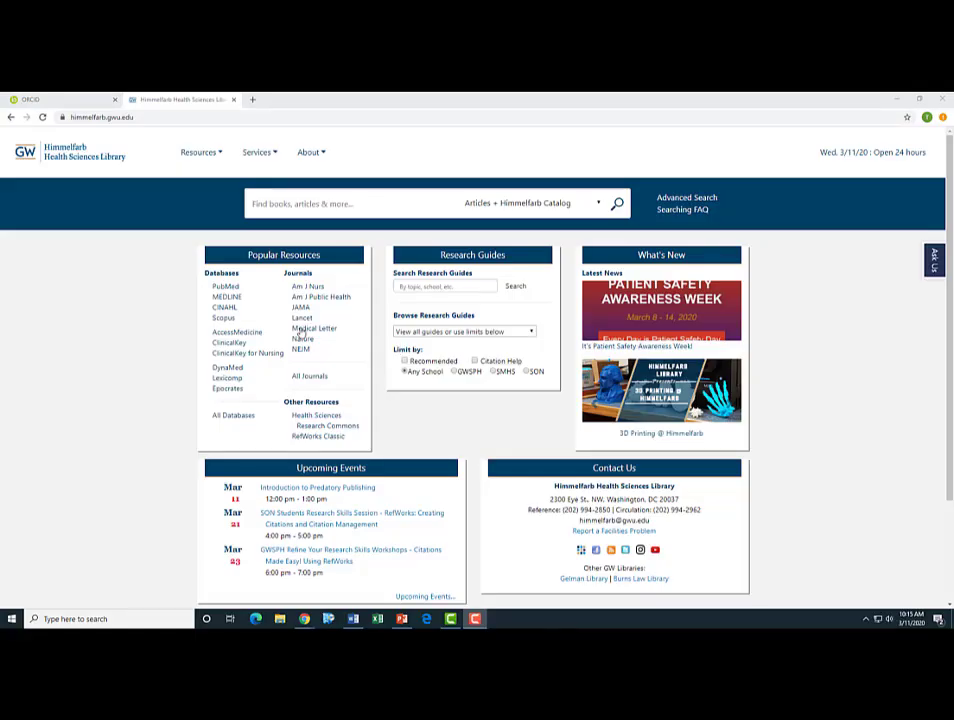
# - Open PubMed from the library page and search it for the author's name
pyautogui.click(226, 288)
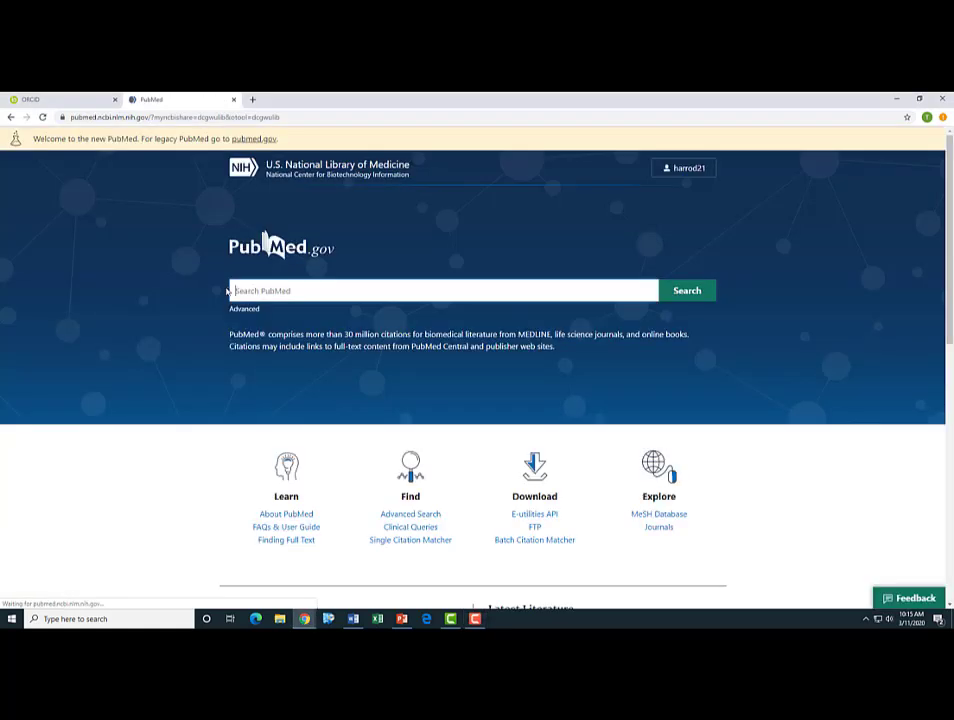
pyautogui.write('H')
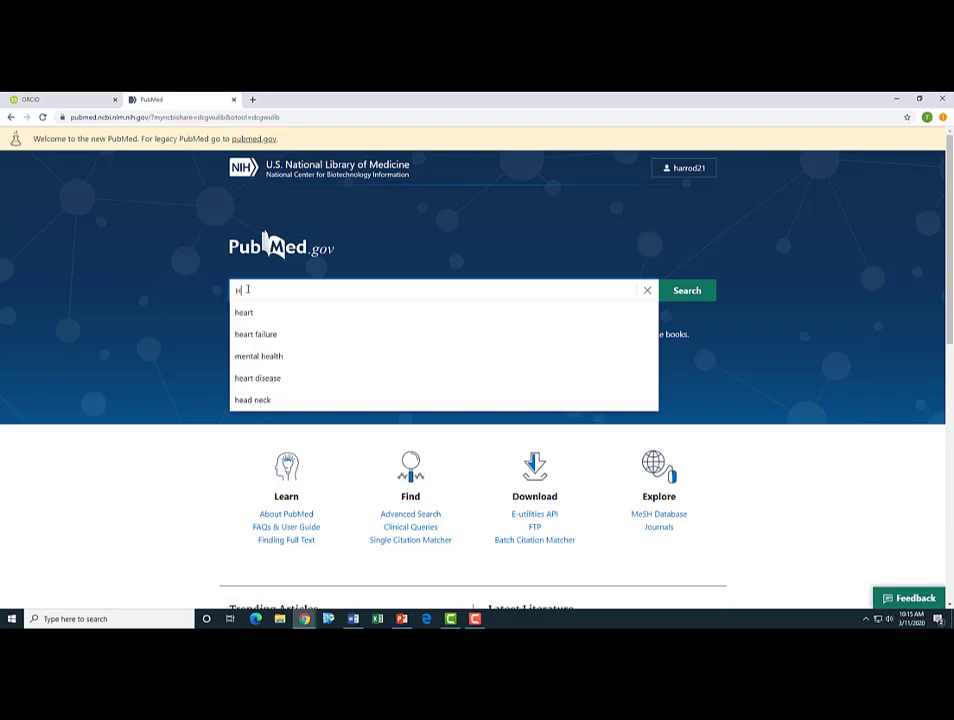
pyautogui.write('arrod')
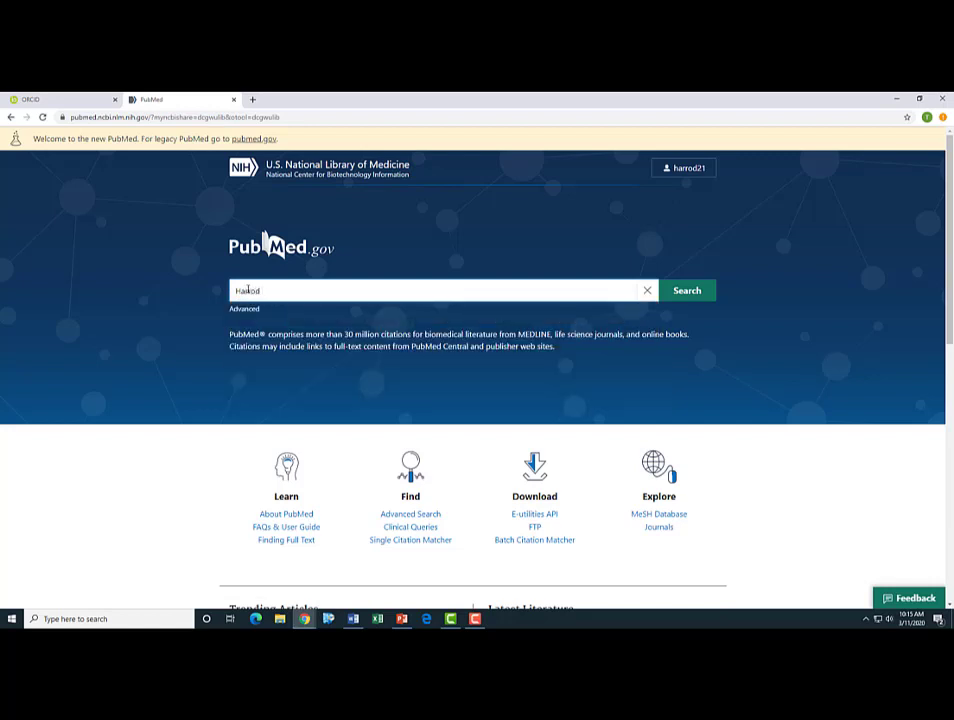
pyautogui.write(' T')
pyautogui.press('Return')
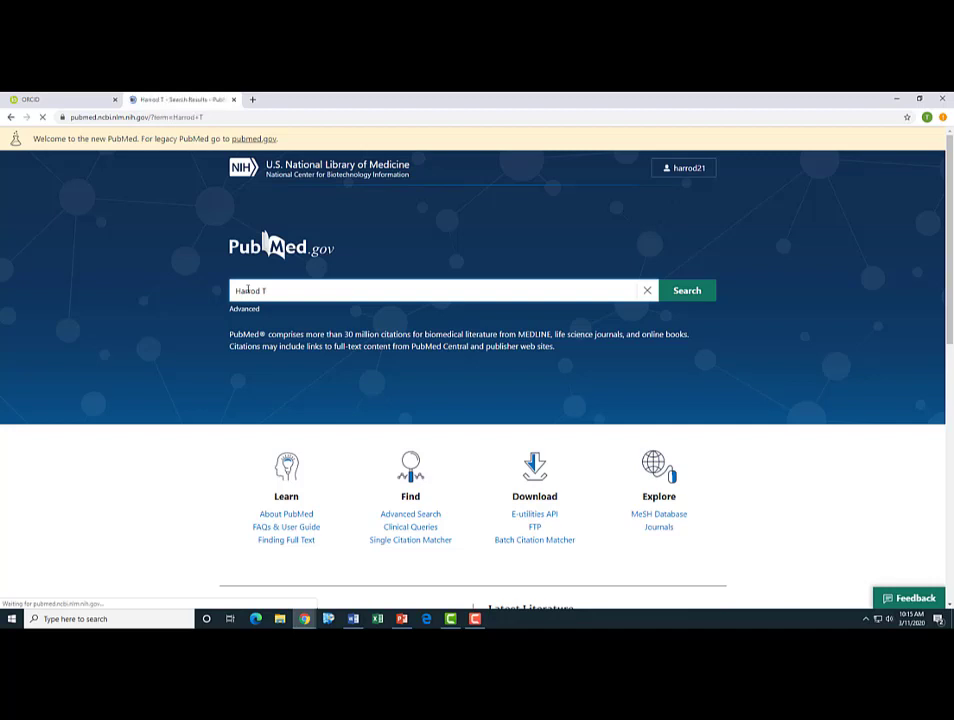
pyautogui.scroll(-2, 542, 318)
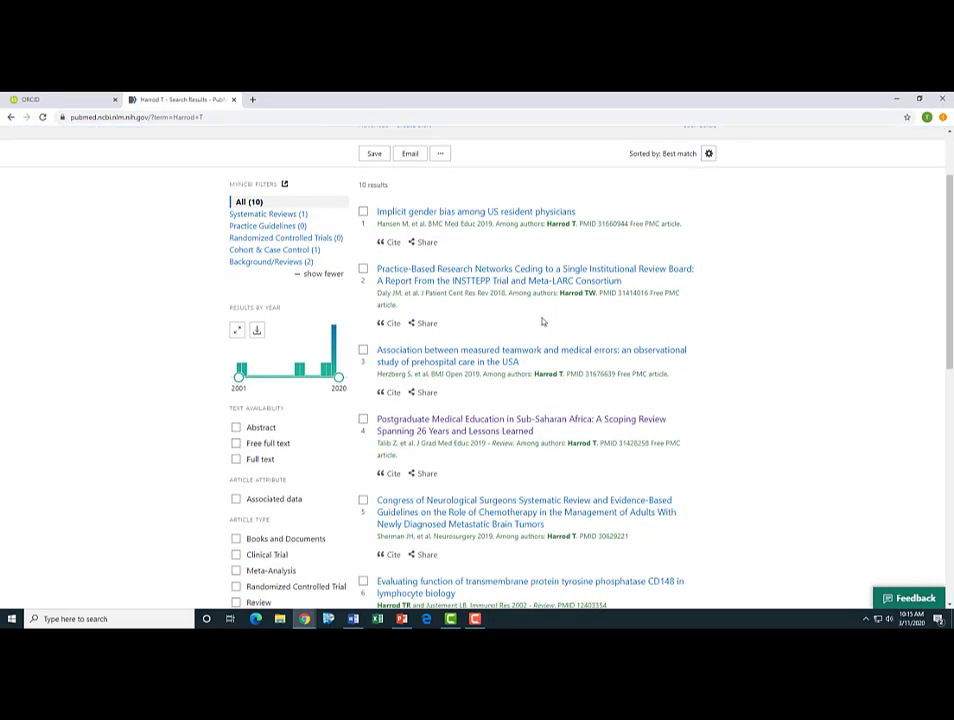
pyautogui.scroll(-2, 542, 319)
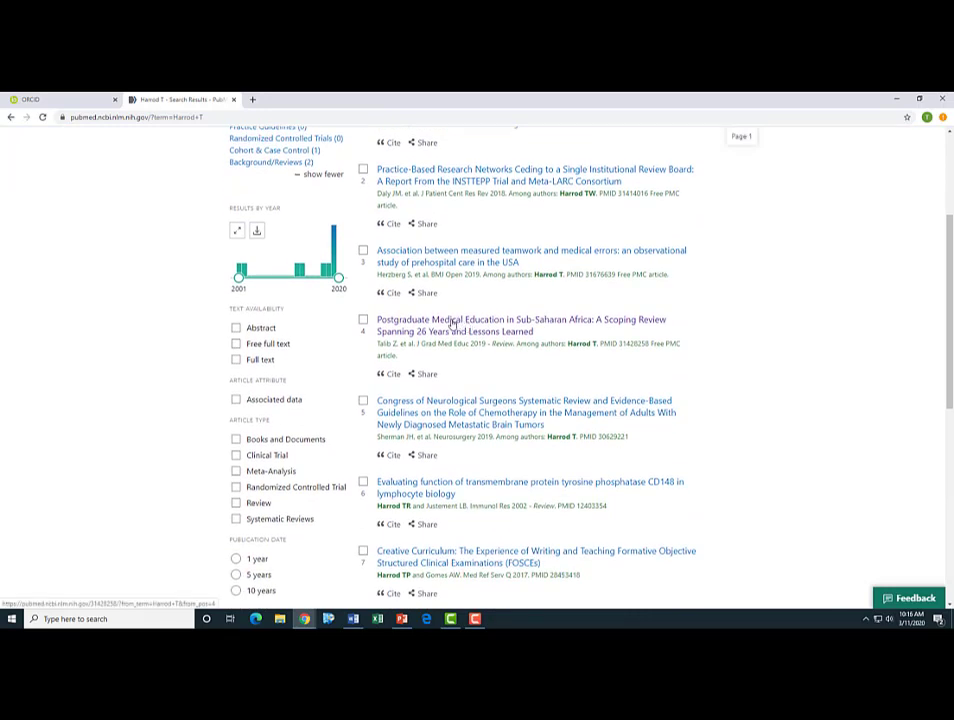
# - Open the Sub-Saharan Africa postgraduate education article, select PMID 31428258, and return to ORCID
pyautogui.click(452, 323)
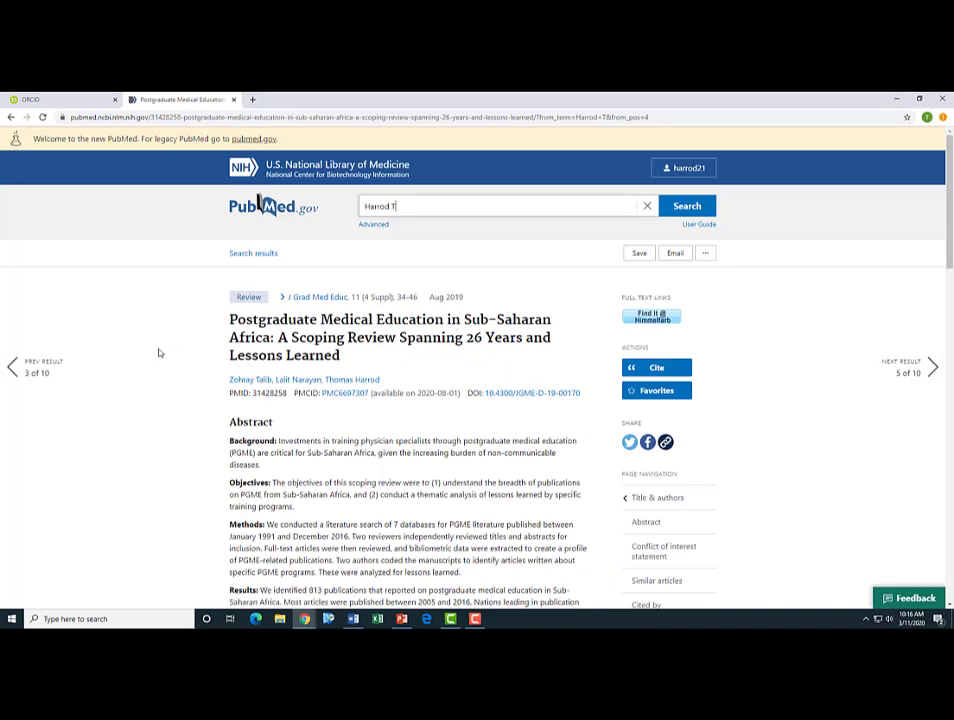
pyautogui.scroll(-2, 153, 356)
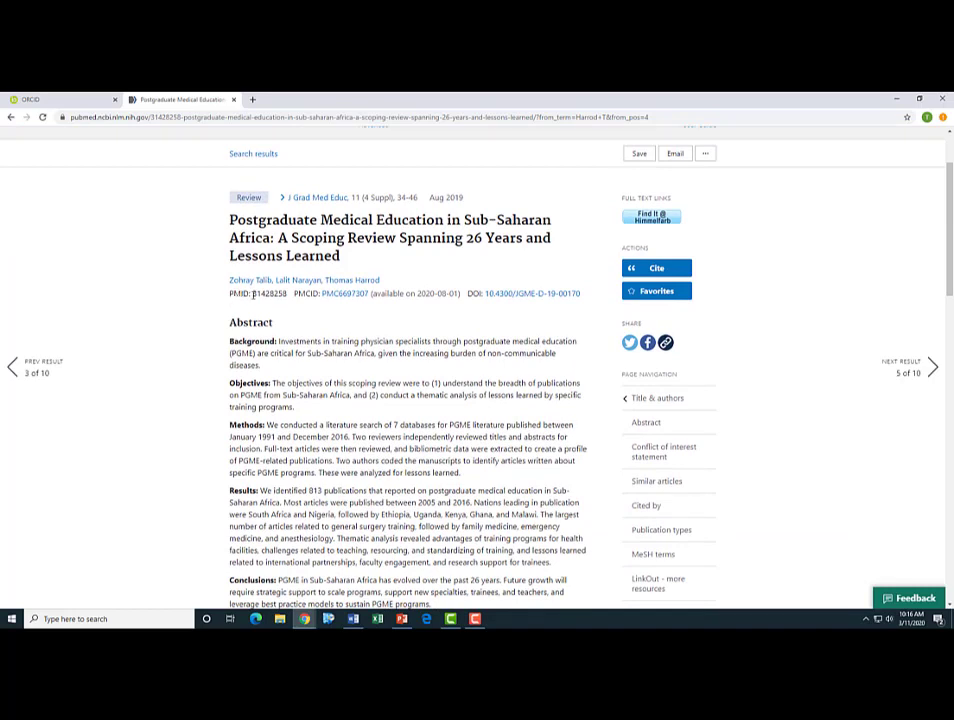
pyautogui.moveTo(253, 293); pyautogui.dragTo(288, 293)
pyautogui.hotkey('ctrl', 'Tab')
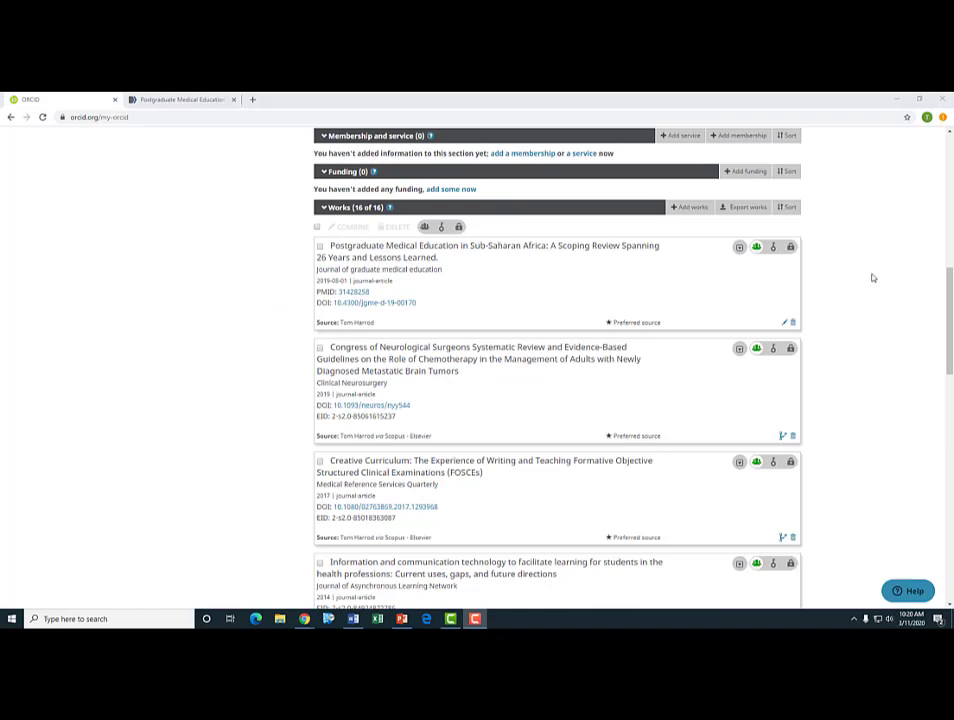
# - Add the work by PubMed ID 31428258, retrieving its details from PubMed and reviewing the form
pyautogui.click(688, 208)
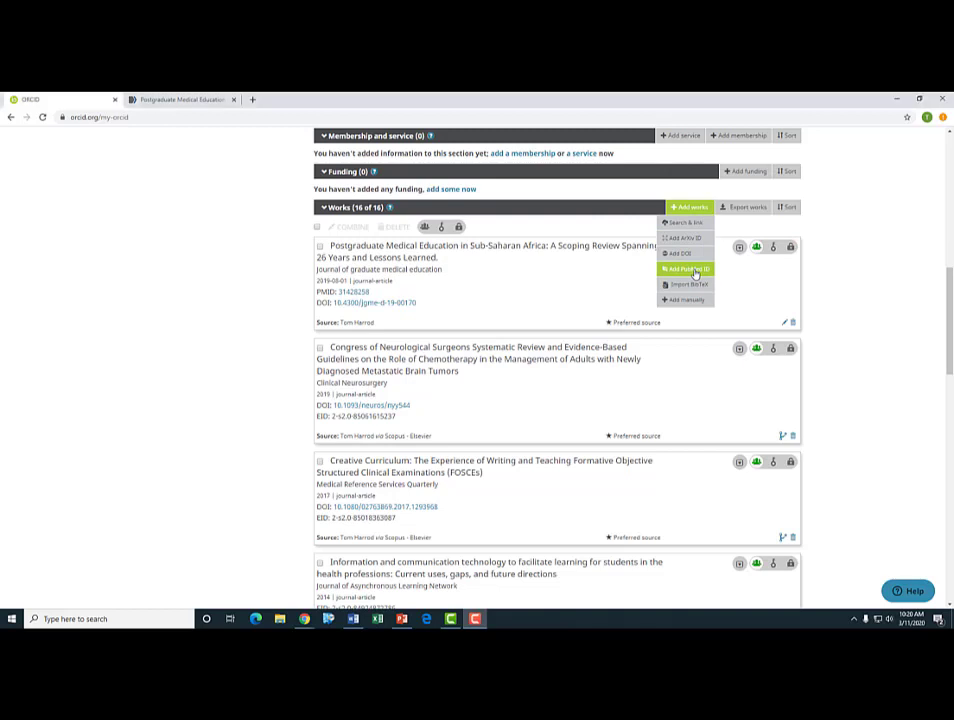
pyautogui.click(692, 270)
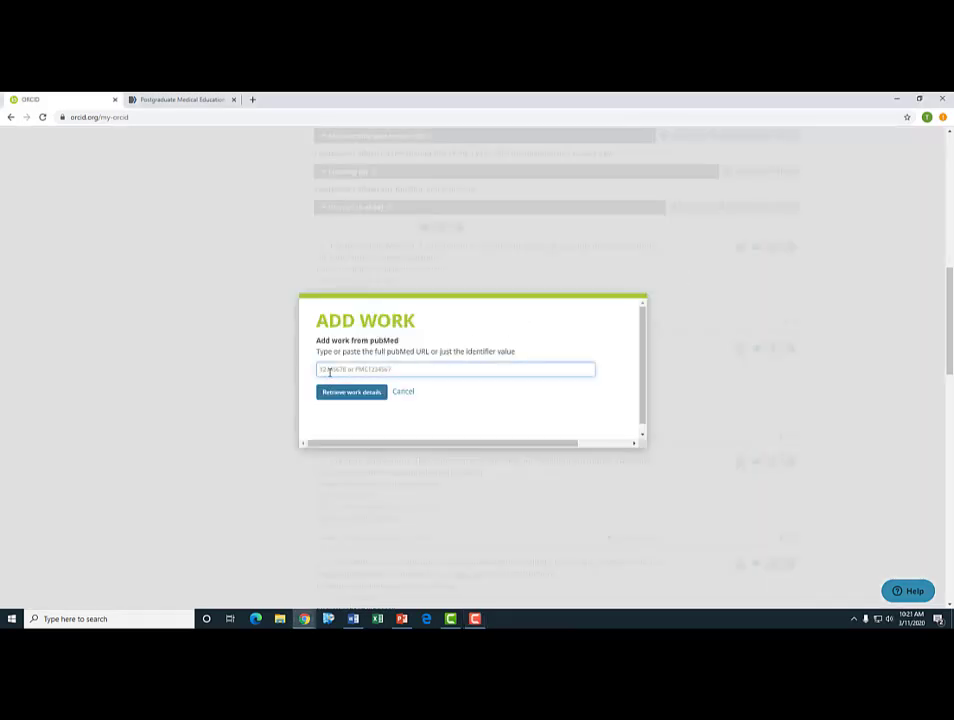
pyautogui.write('31428736')
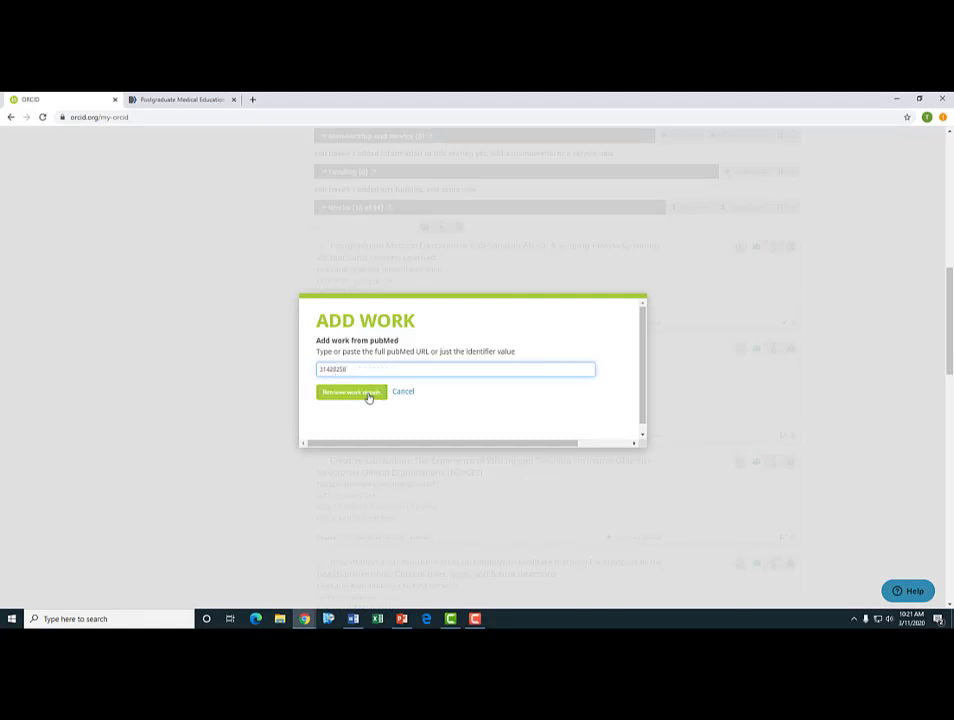
pyautogui.click(369, 396)
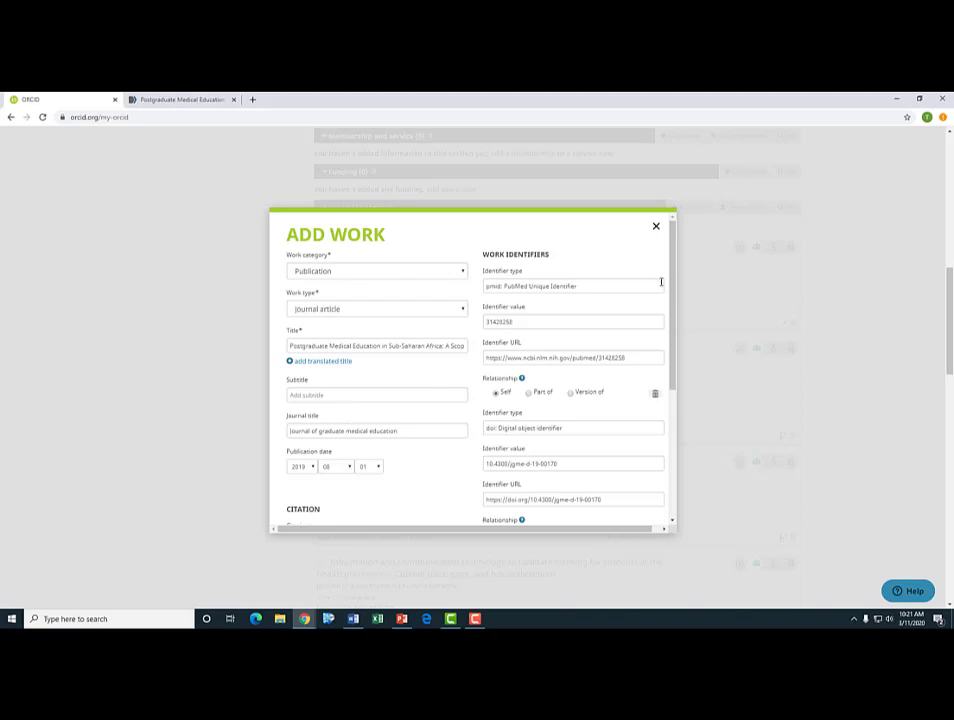
pyautogui.moveTo(675, 281)
pyautogui.mouseDown()
pyautogui.moveTo(676, 377)
pyautogui.moveTo(676, 282)
pyautogui.mouseUp()
pyautogui.scroll(-3, 542, 342)
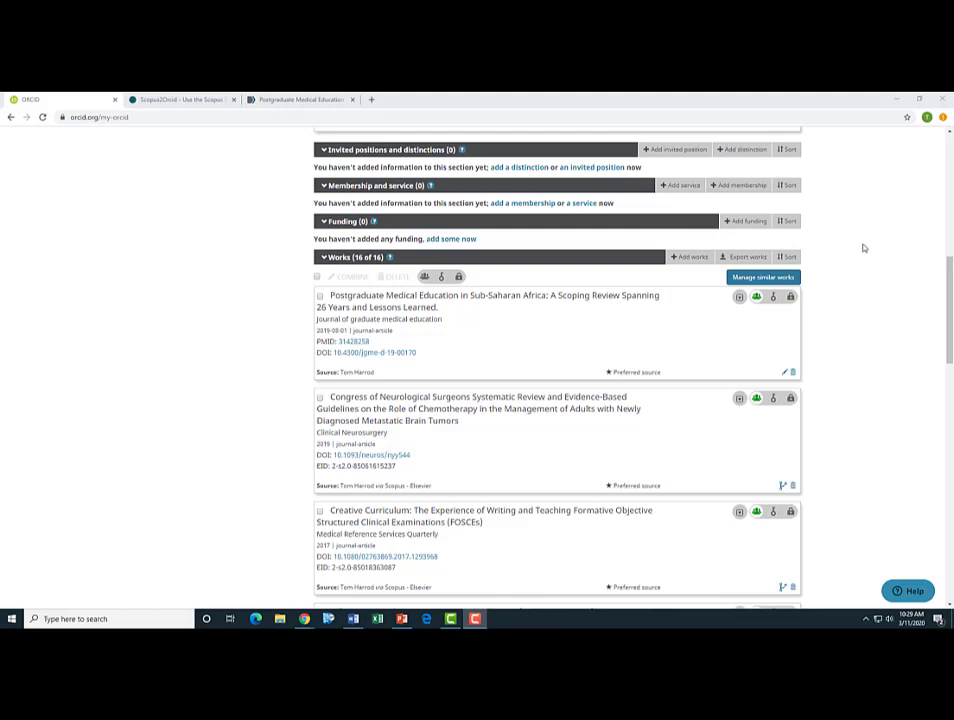
# - From Add works > Search & link, launch the Scopus - Elsevier import wizard
pyautogui.click(686, 258)
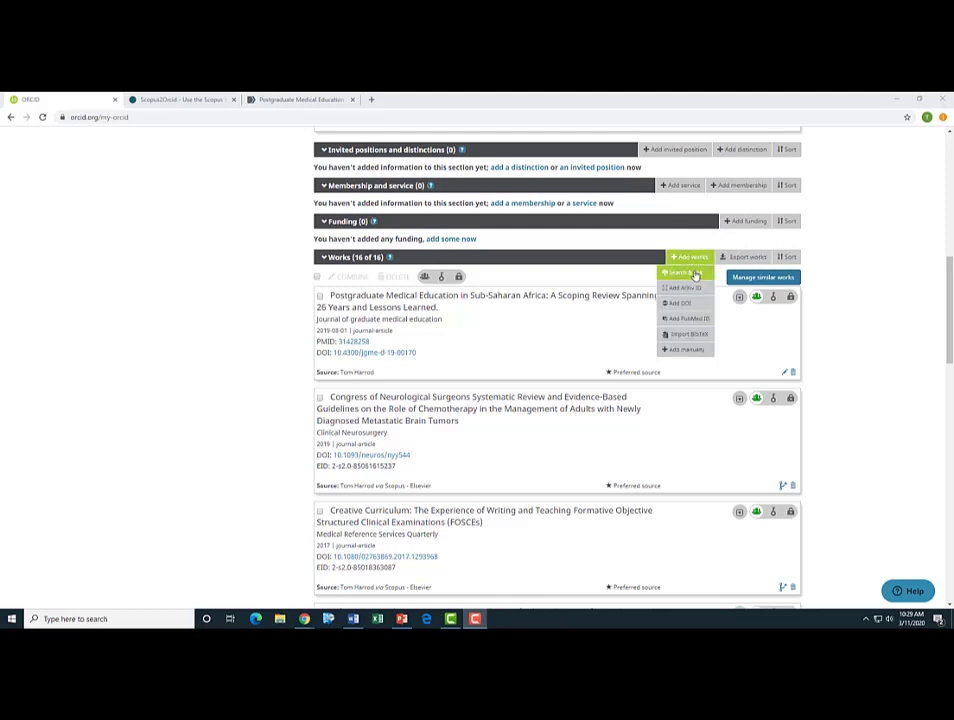
pyautogui.click(696, 274)
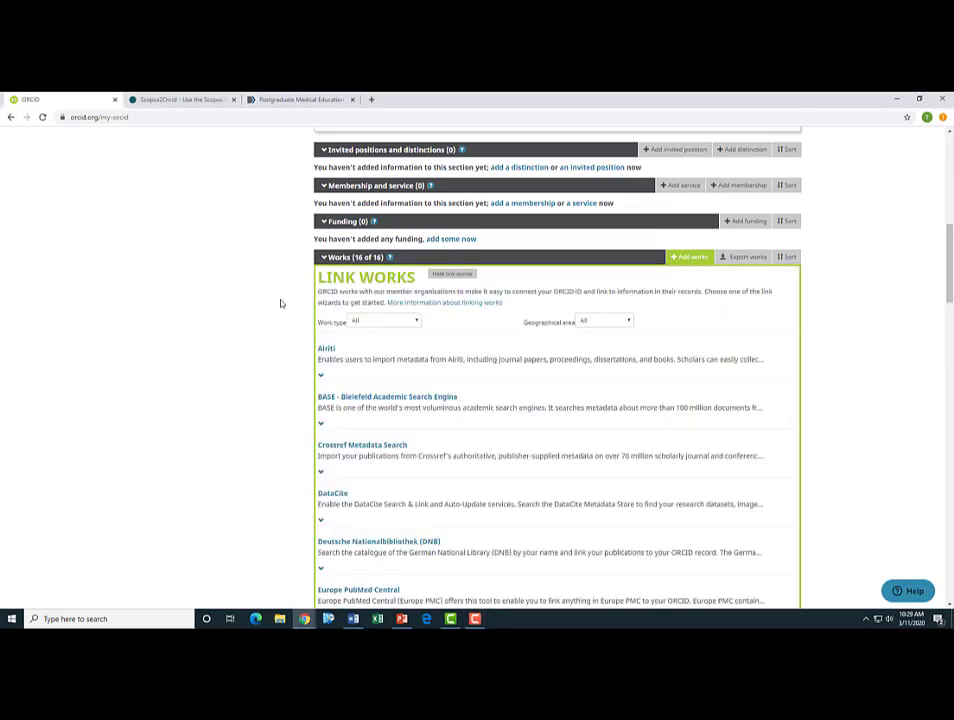
pyautogui.scroll(-7, 268, 318)
pyautogui.scroll(-5, 268, 318)
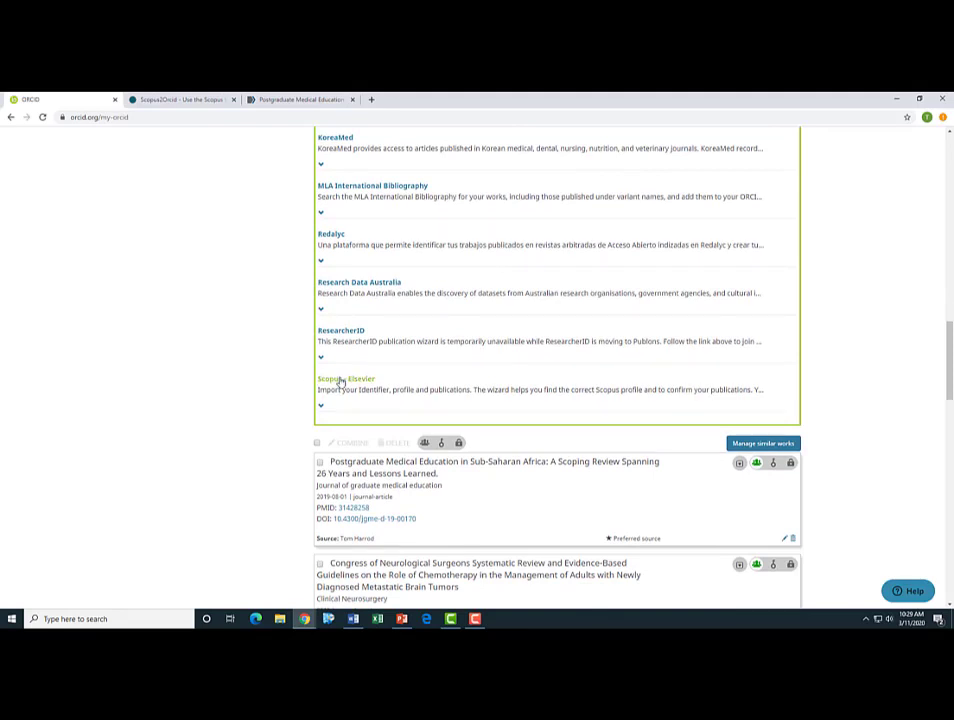
pyautogui.click(341, 381)
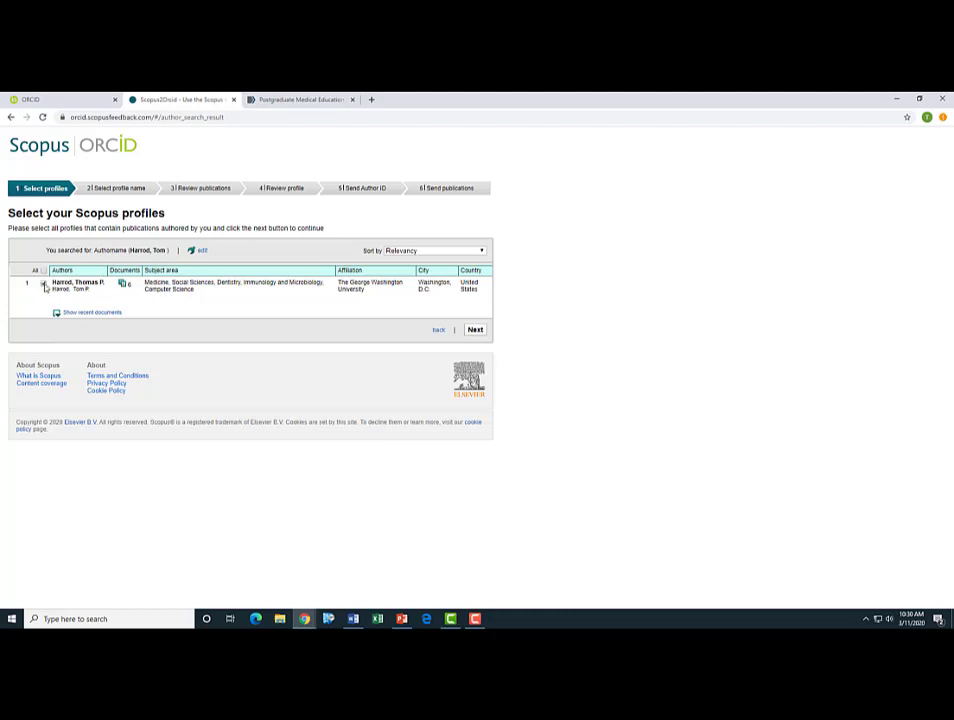
# - Select the Scopus profile, keep its name, and confirm all six publications as authored
pyautogui.click(475, 329)
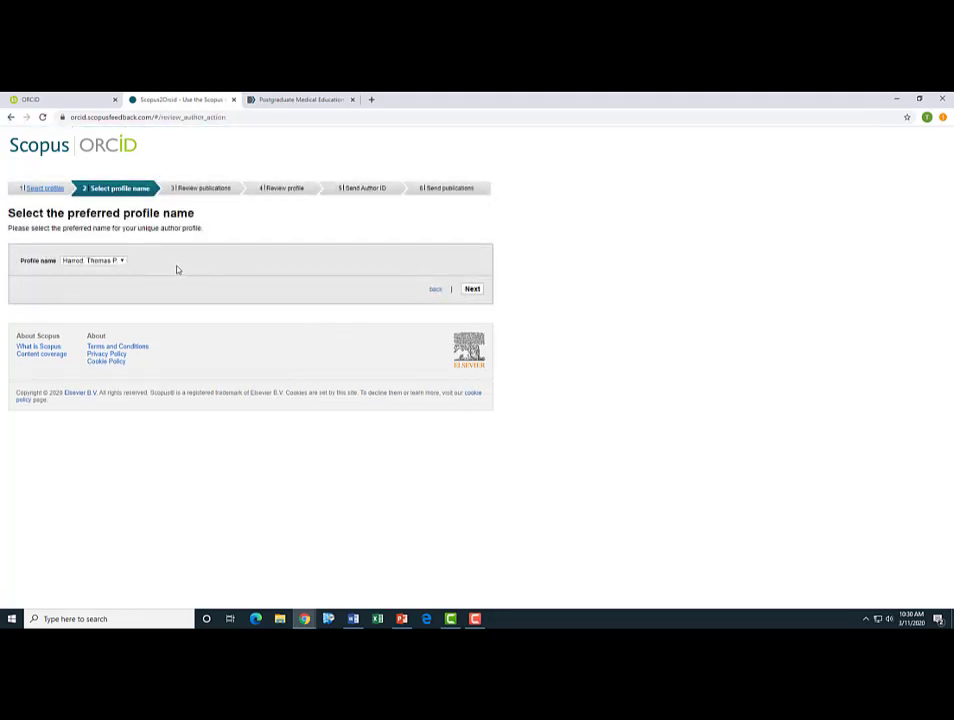
pyautogui.click(479, 291)
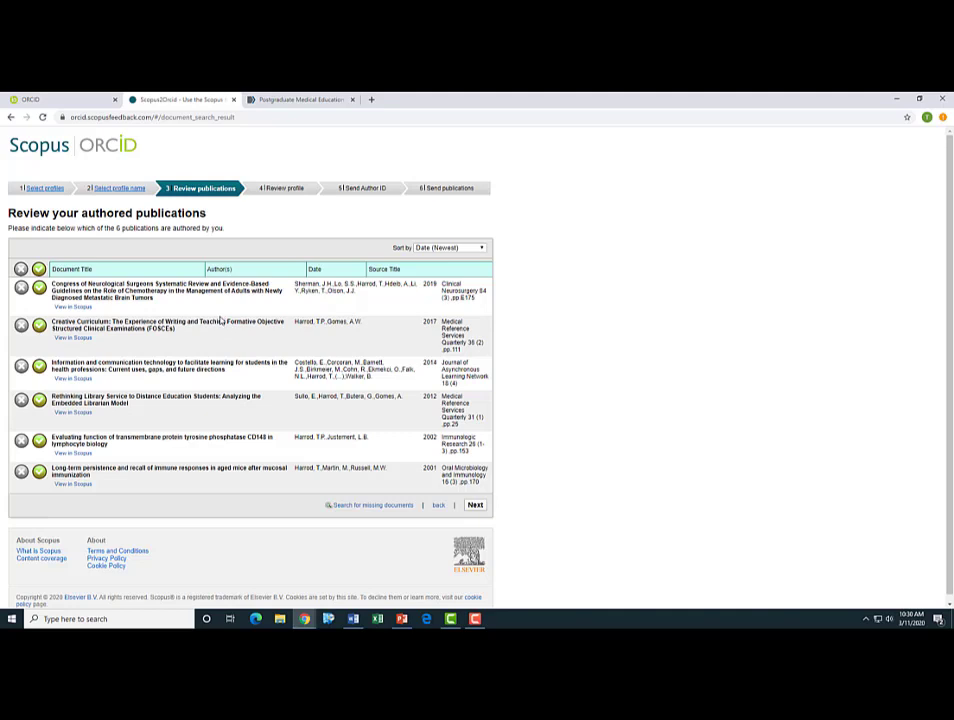
pyautogui.scroll(-1, 226, 342)
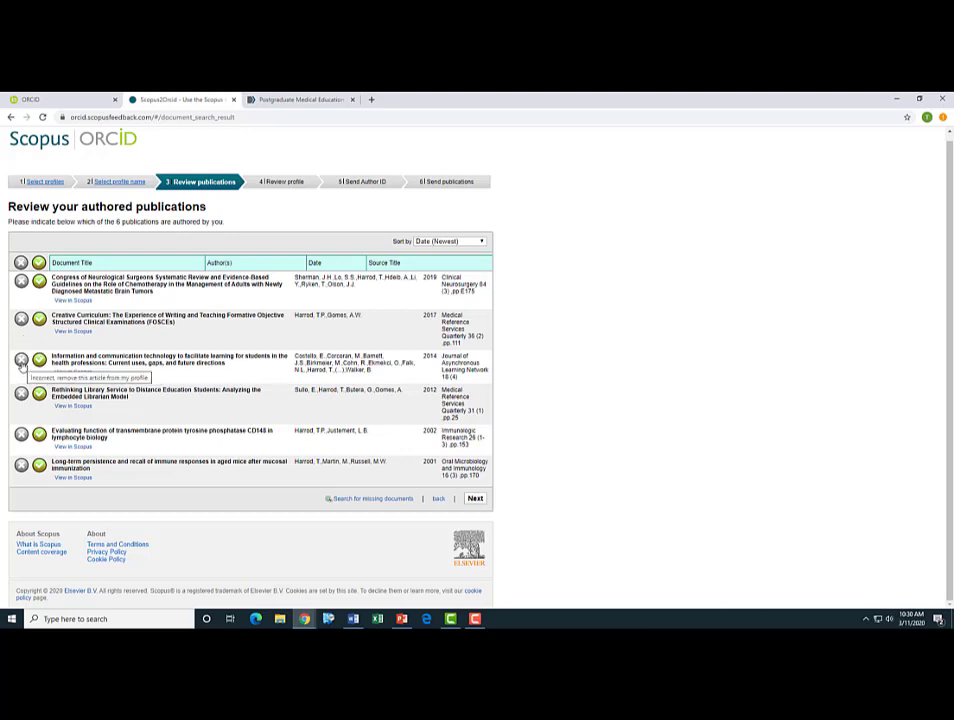
pyautogui.click(21, 361)
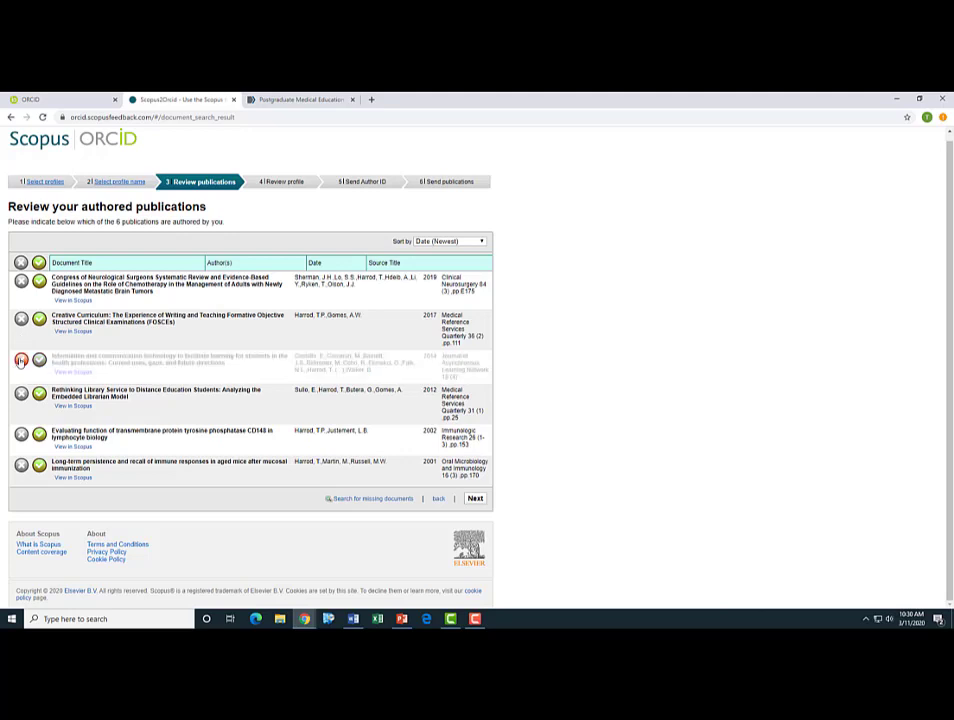
pyautogui.click(39, 362)
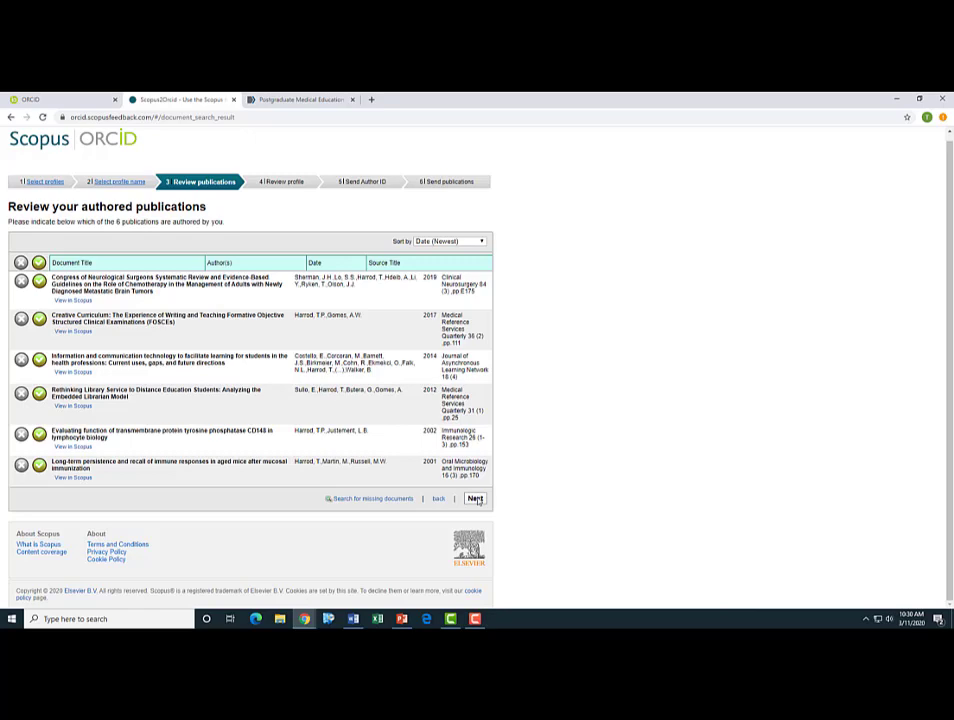
pyautogui.click(475, 499)
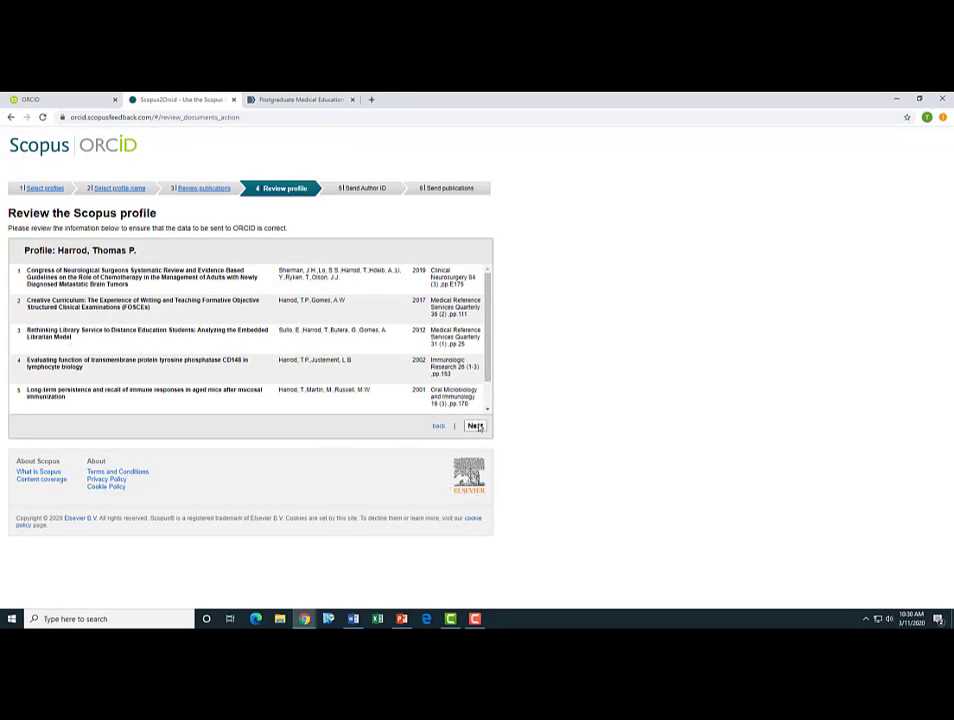
pyautogui.click(475, 426)
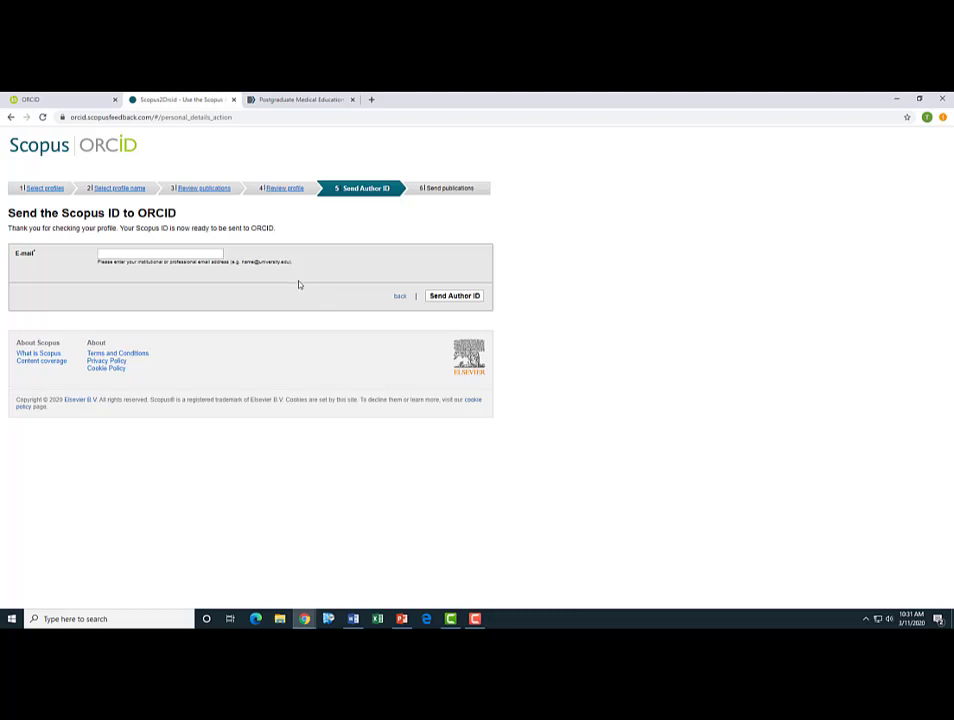
# - Back on the ORCID record, hide the Link Works panel and scroll the newly imported Scopus works
pyautogui.click(72, 100)
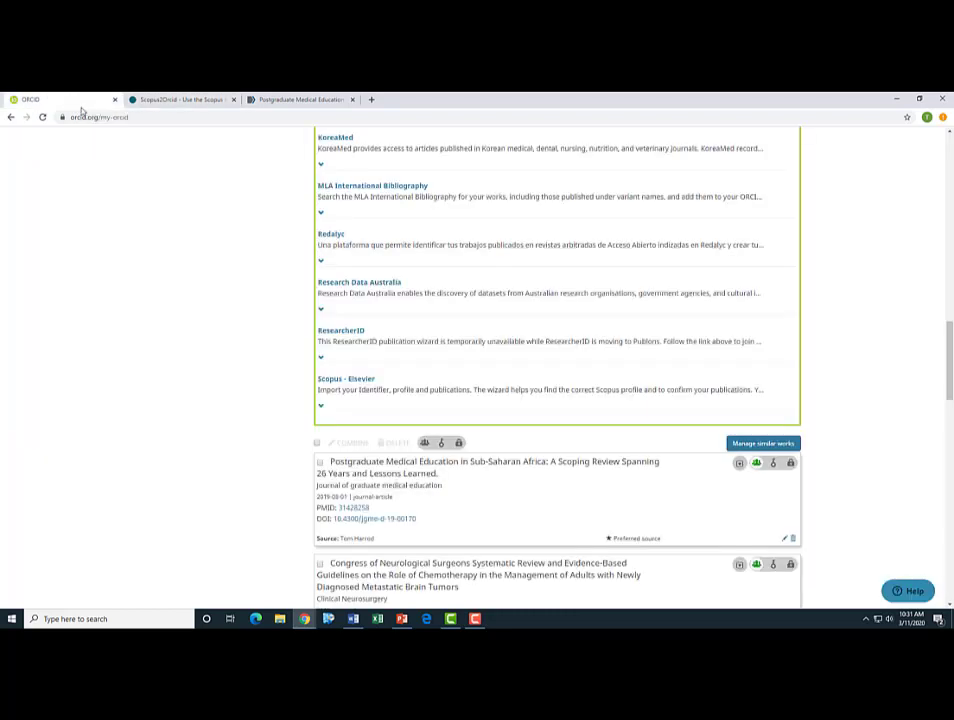
pyautogui.scroll(10, 500, 315)
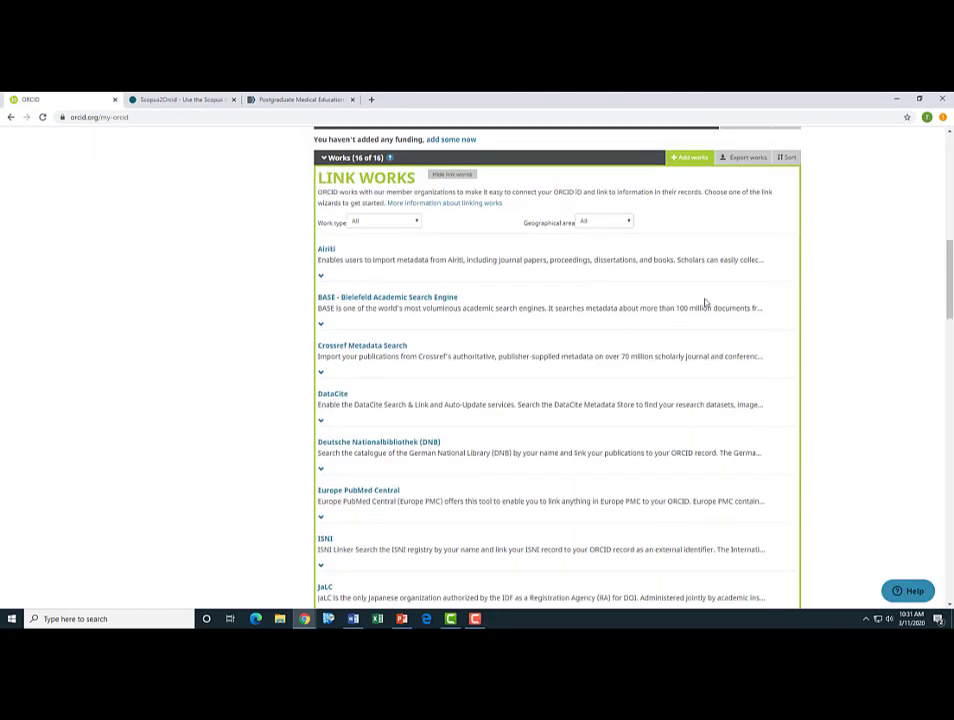
pyautogui.moveTo(698, 312)
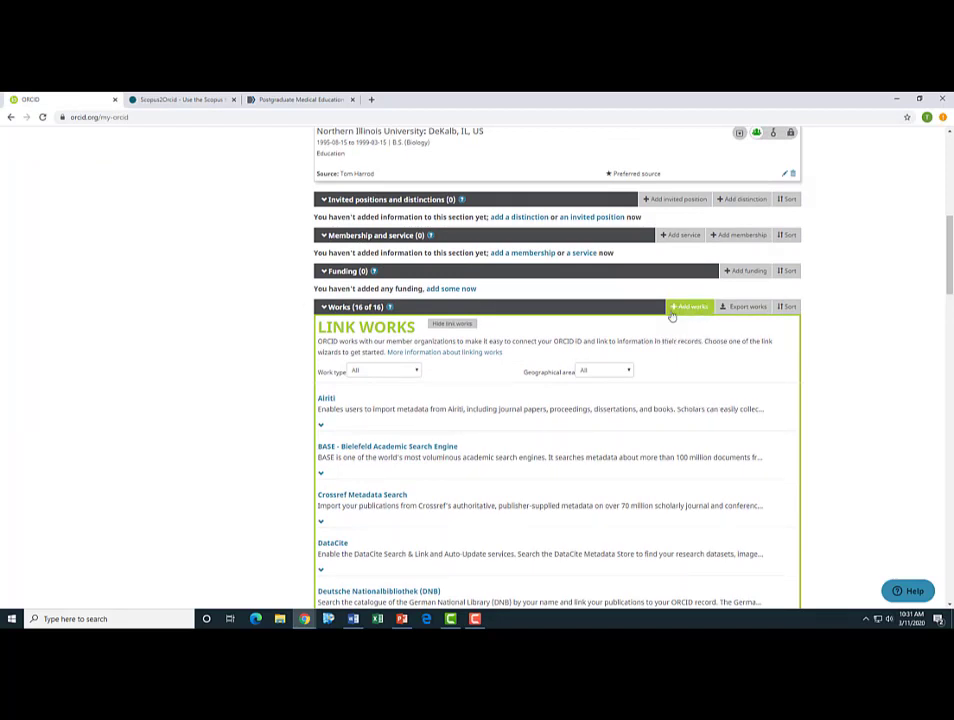
pyautogui.click(684, 312)
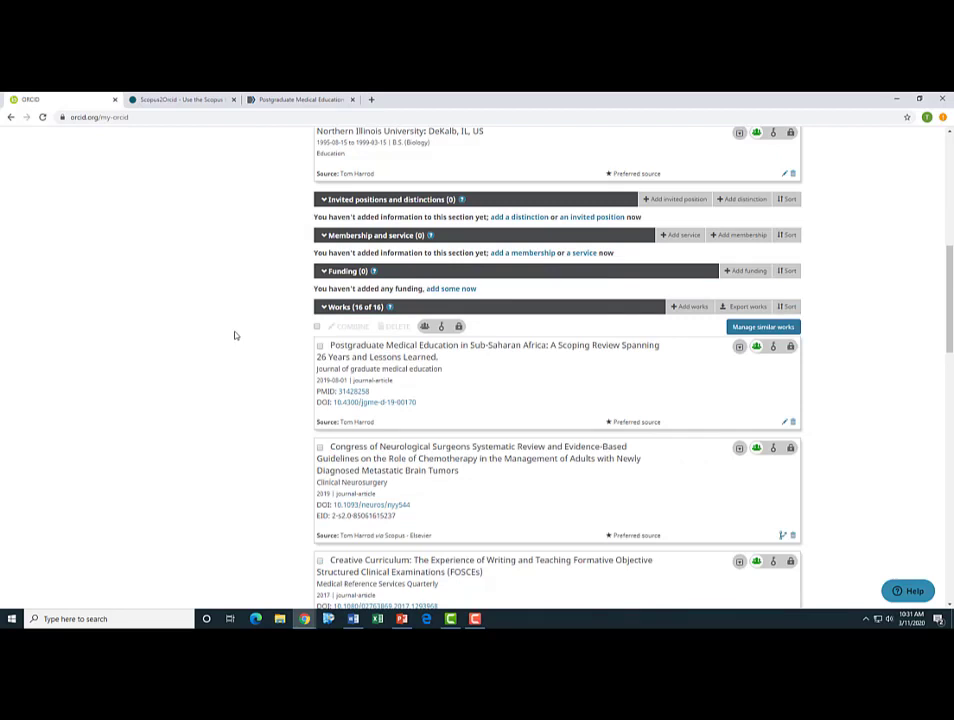
pyautogui.scroll(-3, 235, 335)
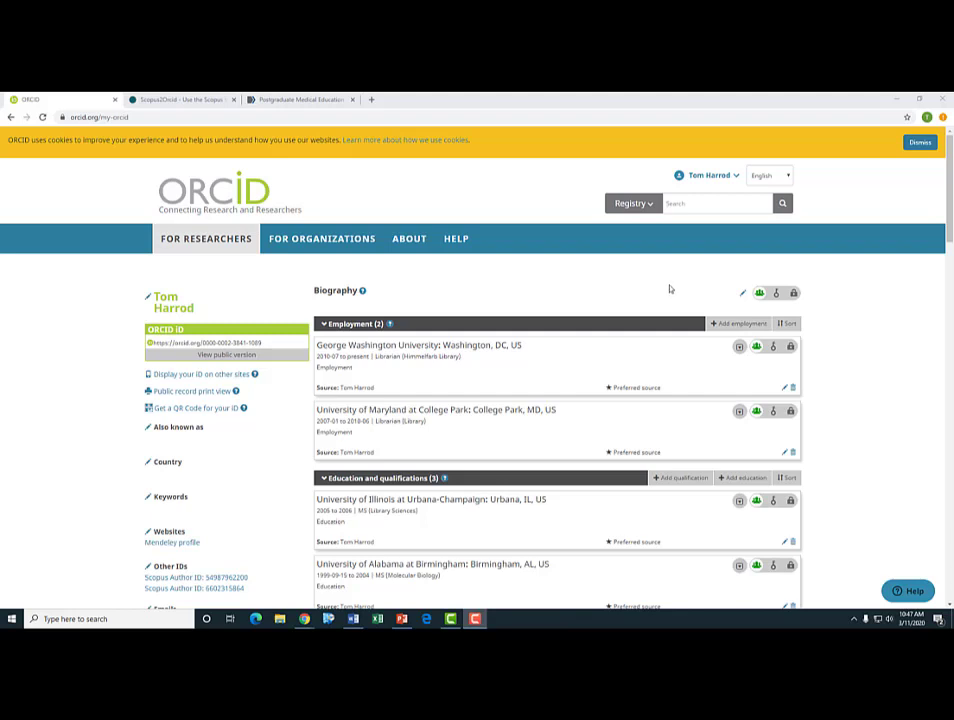
# - Open Account Settings and scroll to the trusted organizations, individuals and alternate sign-in accounts
pyautogui.click(718, 178)
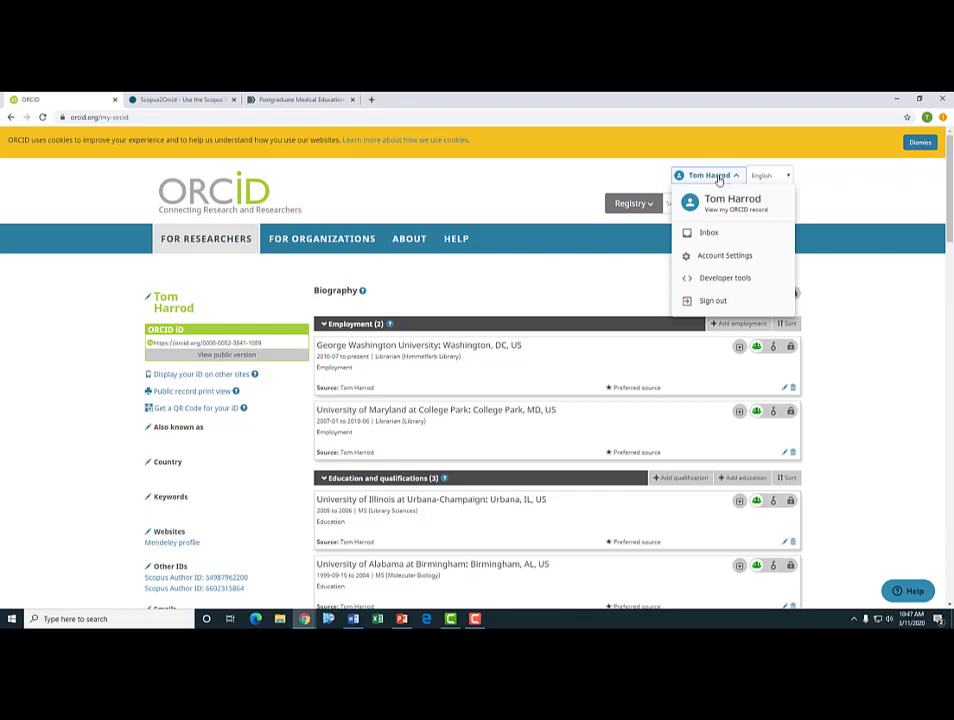
pyautogui.click(736, 259)
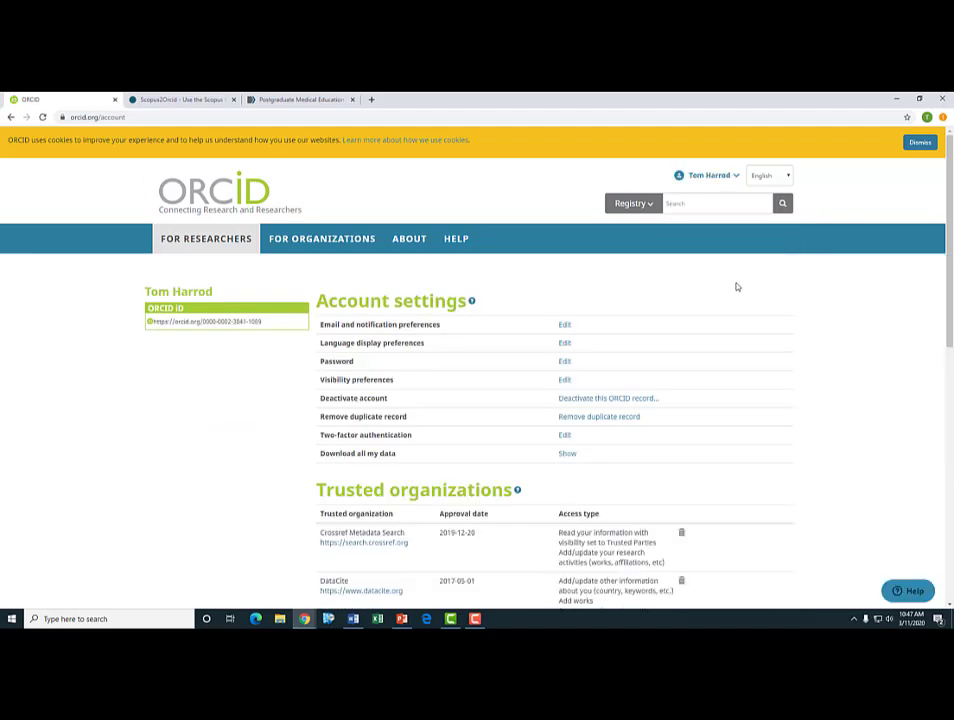
pyautogui.scroll(-3, 736, 287)
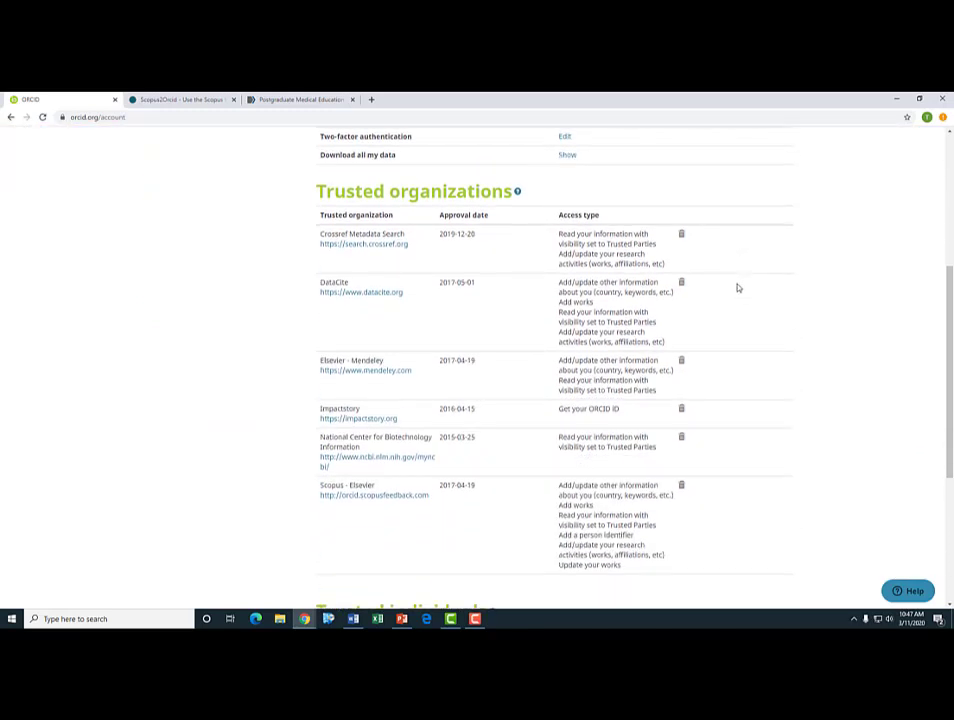
pyautogui.scroll(-2, 739, 288)
pyautogui.scroll(2, 519, 317)
pyautogui.scroll(-3, 300, 470)
pyautogui.scroll(-3, 254, 417)
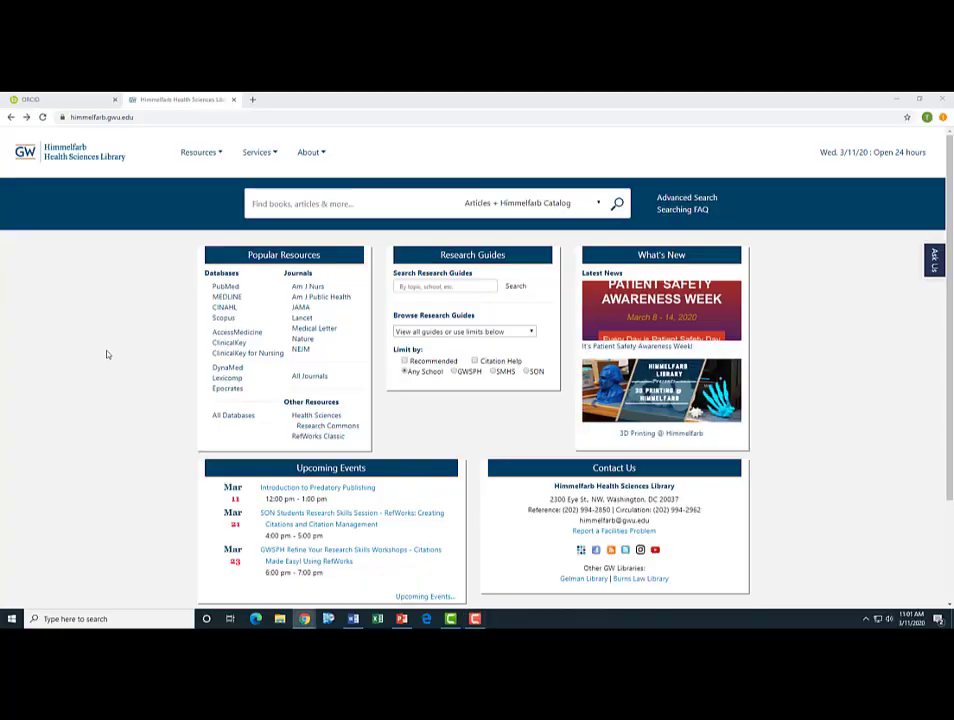
# - Open PubMed, log in with the NCBI username and password without staying signed in, and go to the My NCBI dashboard
pyautogui.click(225, 288)
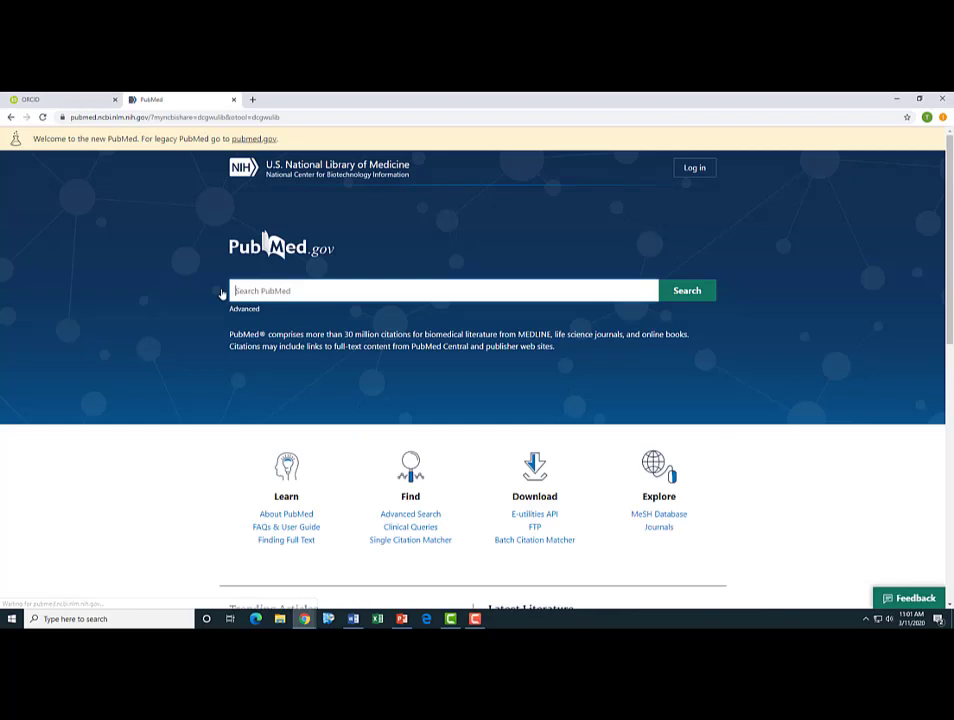
pyautogui.click(694, 170)
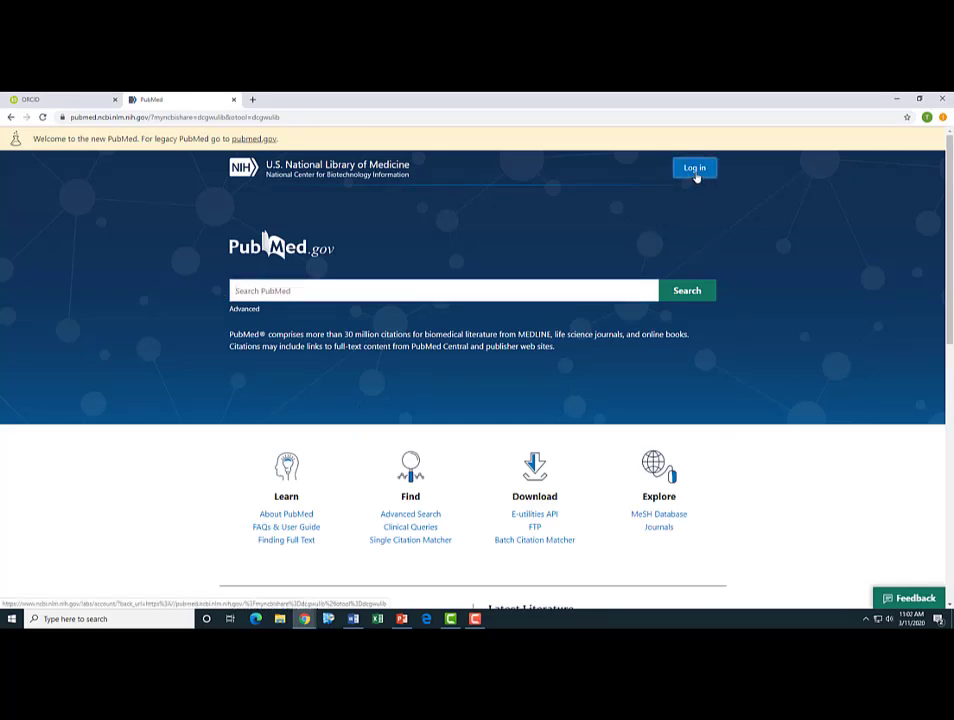
pyautogui.write('ha')
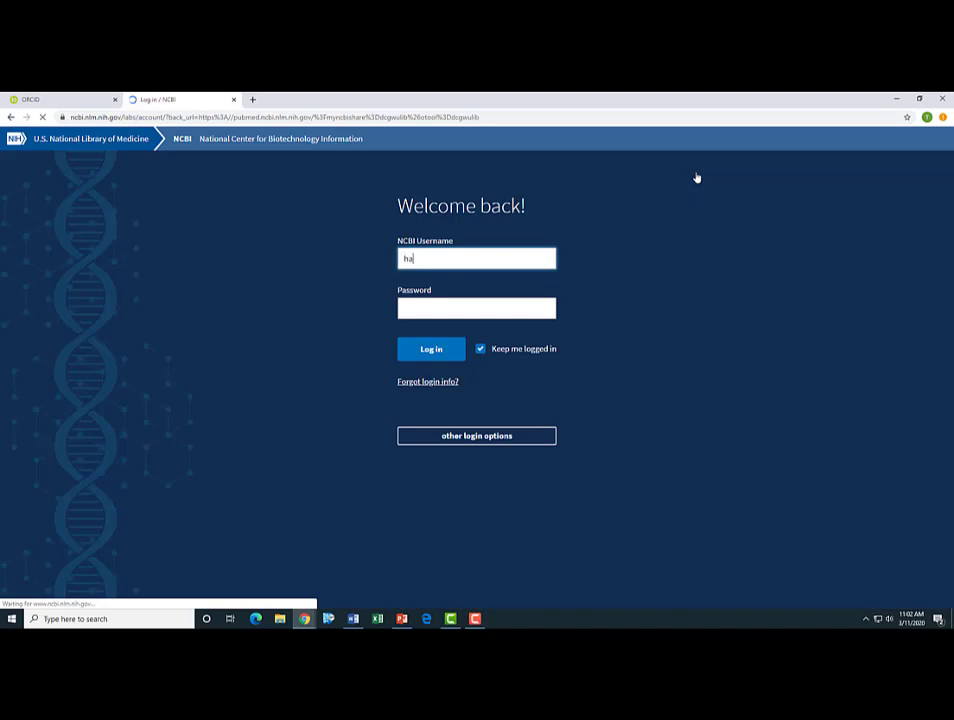
pyautogui.write('rrod21')
pyautogui.press('Tab')
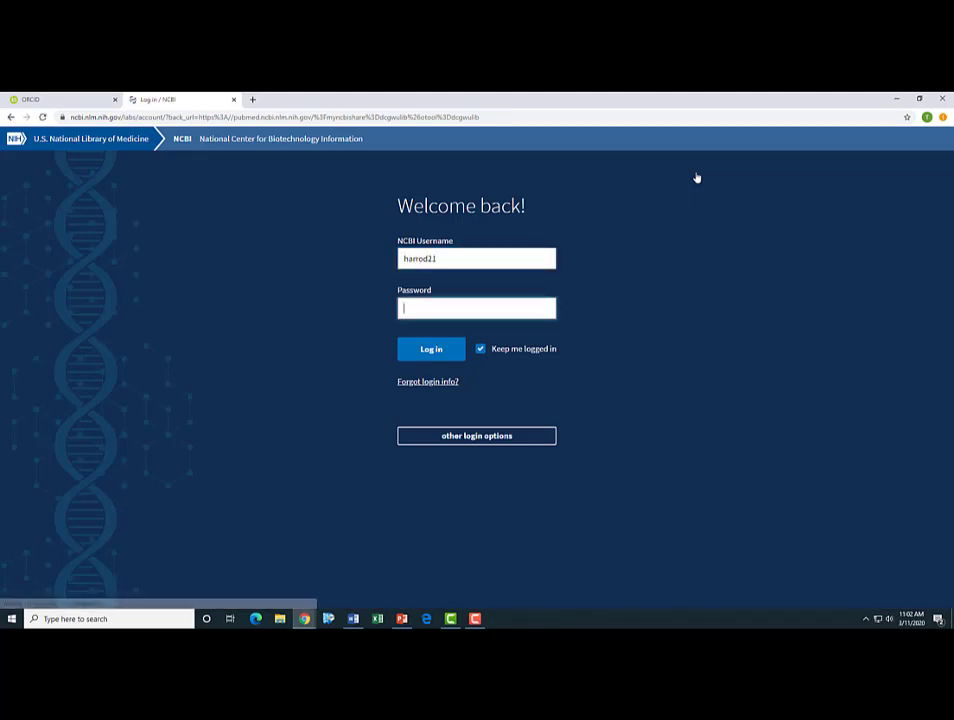
pyautogui.write('•••••')
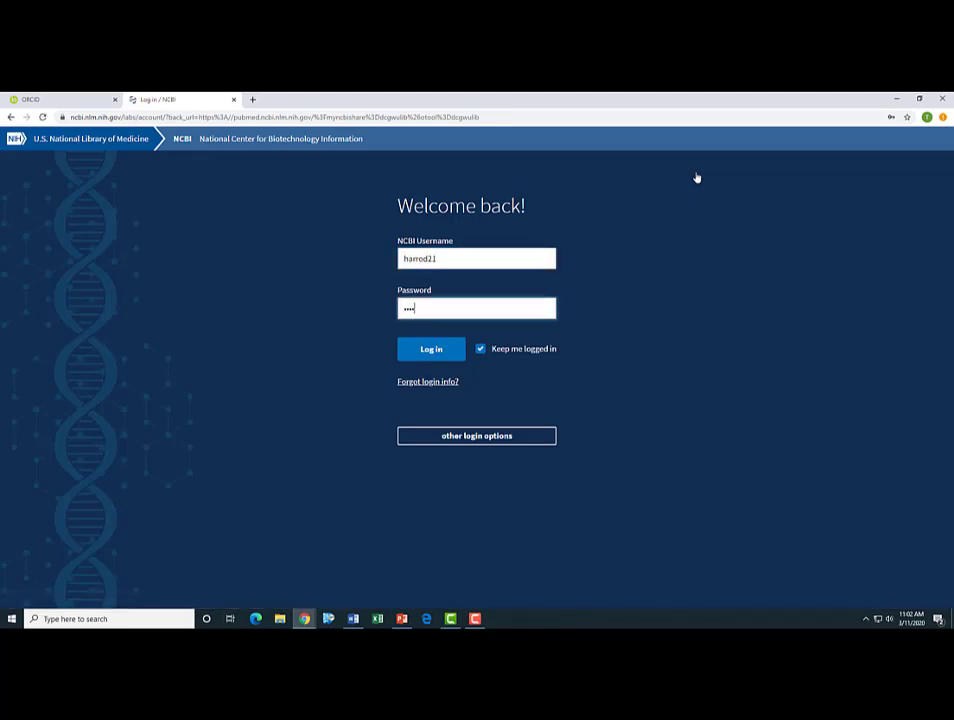
pyautogui.write('•••••••')
pyautogui.click(480, 349)
pyautogui.click(443, 355)
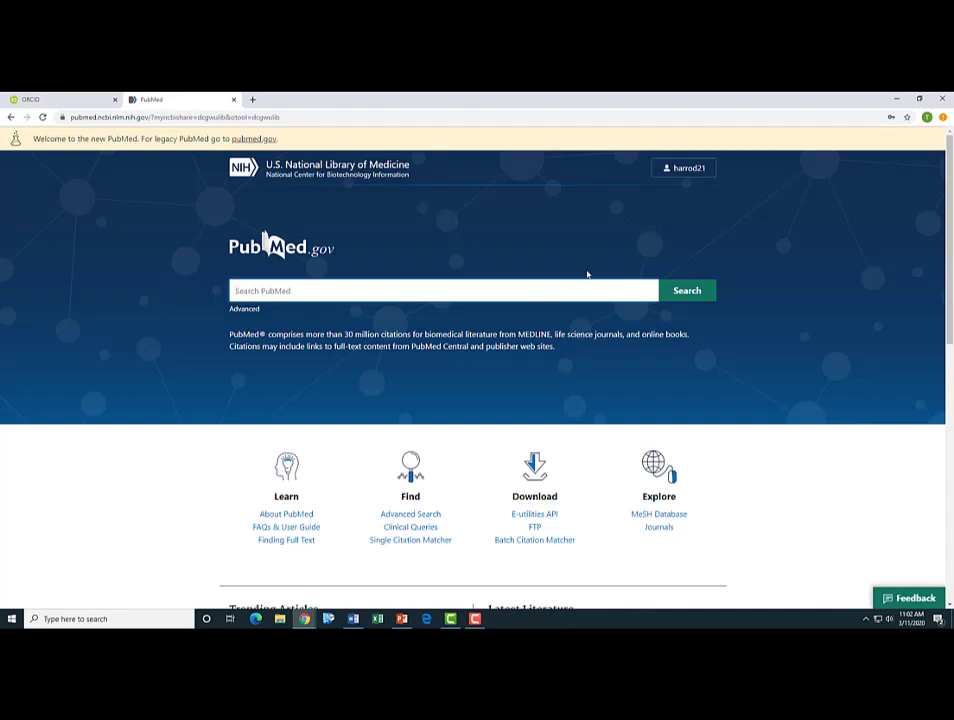
pyautogui.click(683, 170)
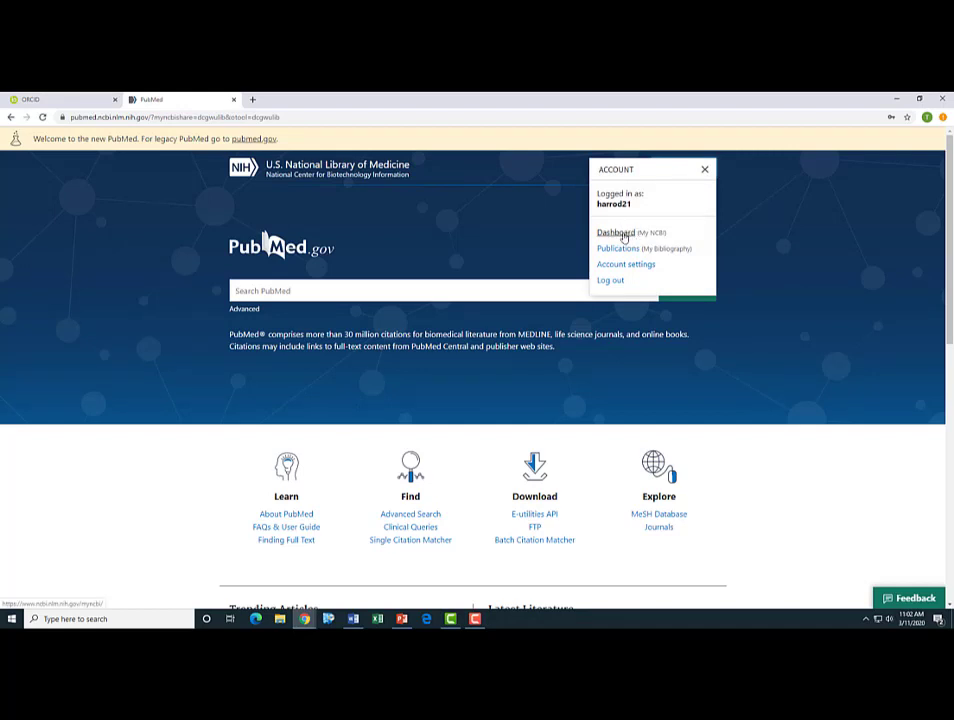
pyautogui.click(624, 236)
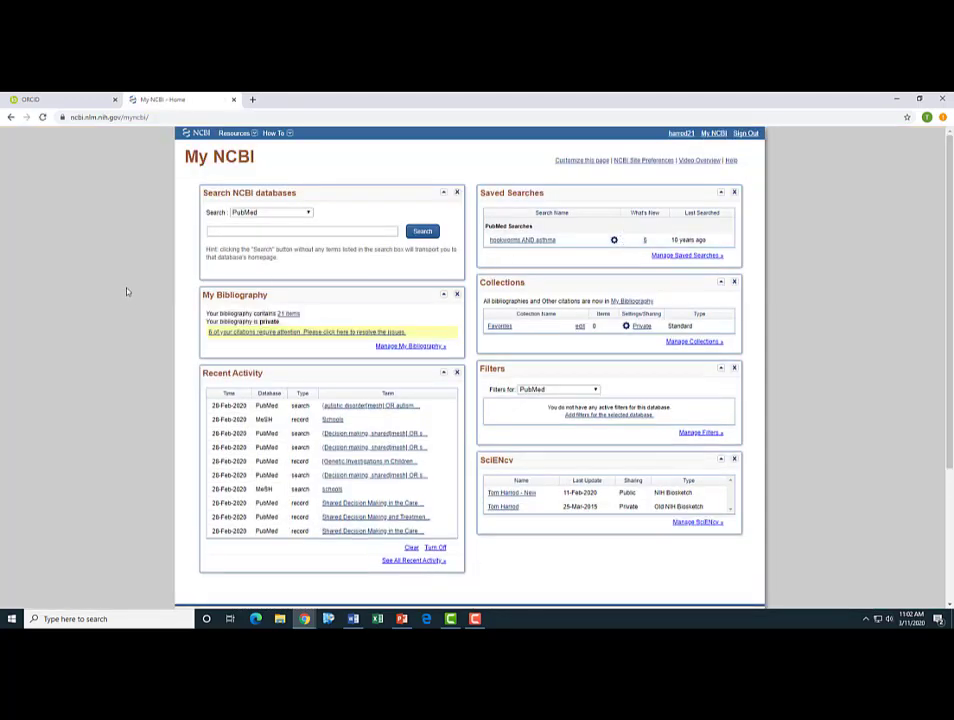
# - In the SciENcv panel, open the public NIH Biosketch updated 11-Feb-2020
pyautogui.scroll(-2, 126, 291)
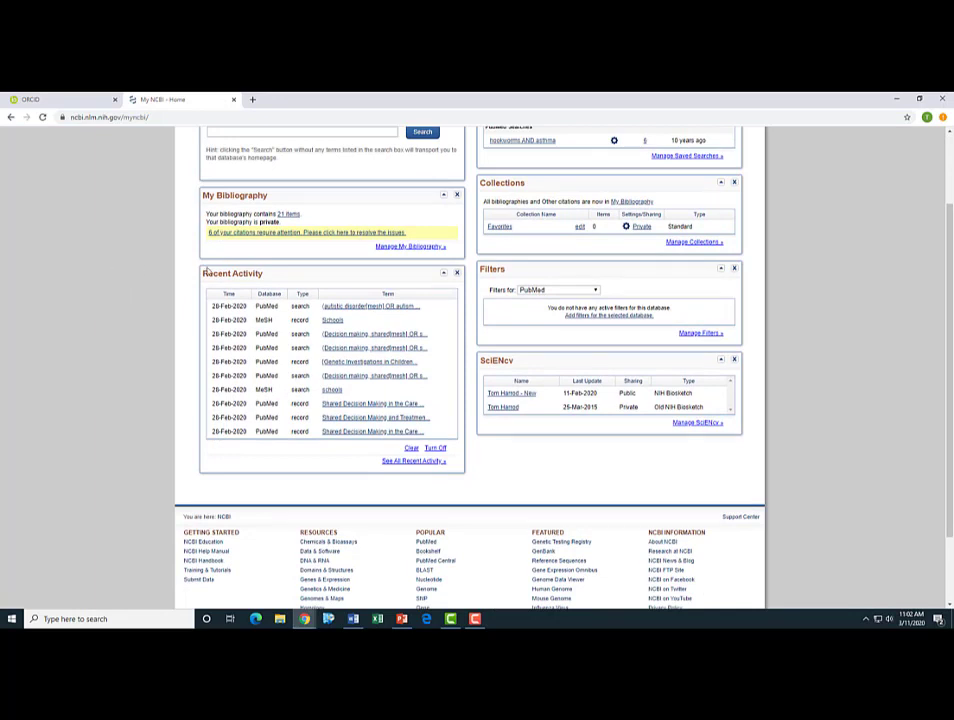
pyautogui.scroll(-2, 539, 308)
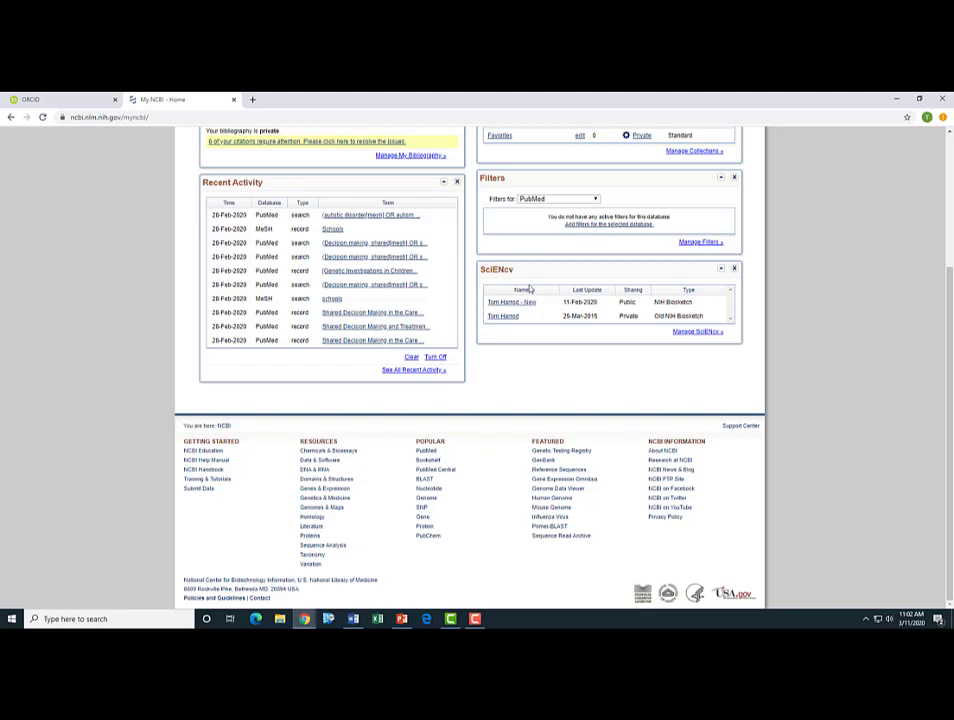
pyautogui.scroll(1, 532, 285)
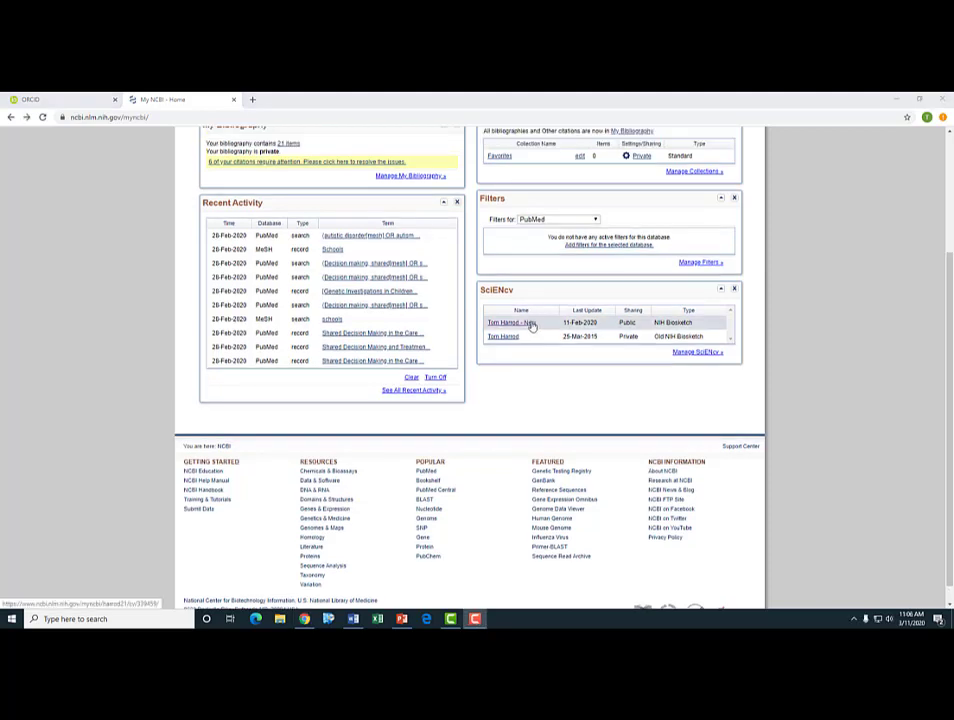
pyautogui.click(532, 325)
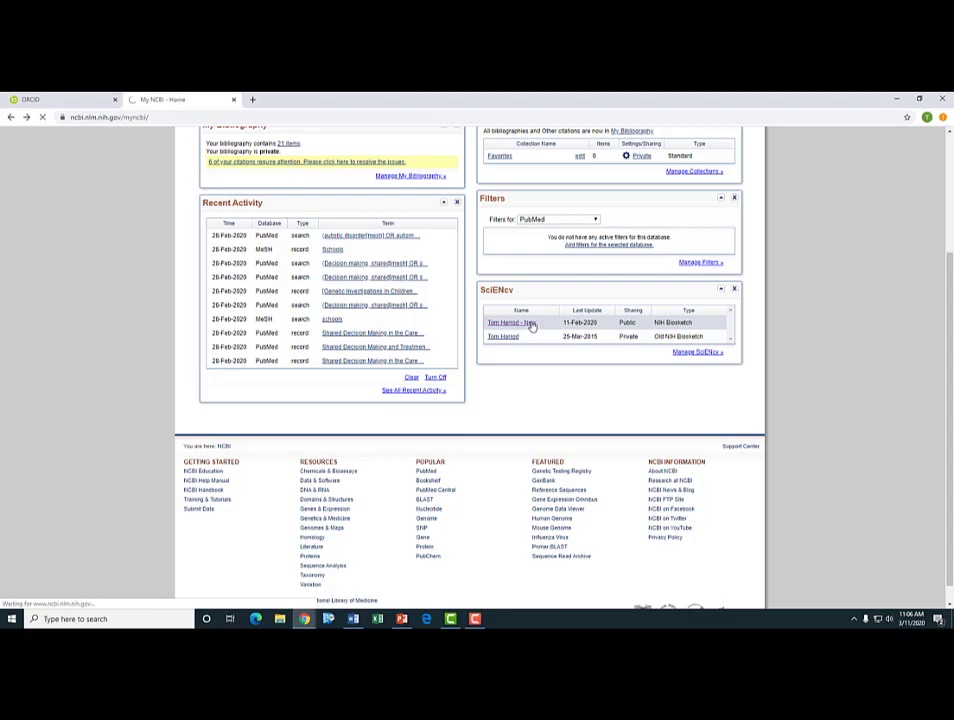
# - Open the editor for section A, Personal Statement, of the NIH Biosketch
pyautogui.scroll(-1, 530, 316)
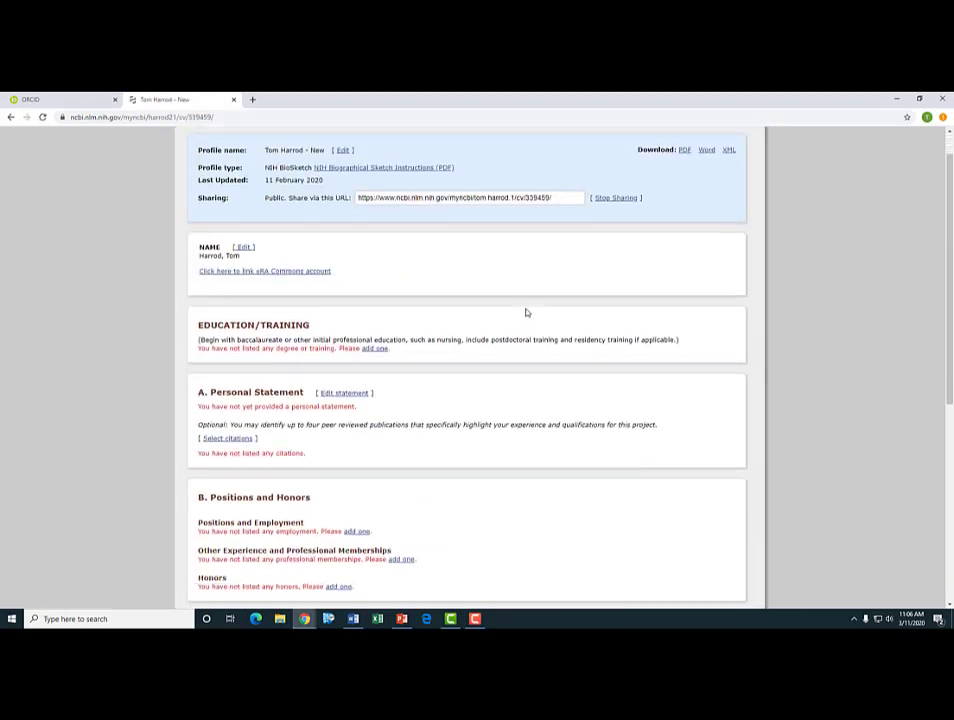
pyautogui.scroll(-1, 524, 313)
pyautogui.scroll(-1, 519, 309)
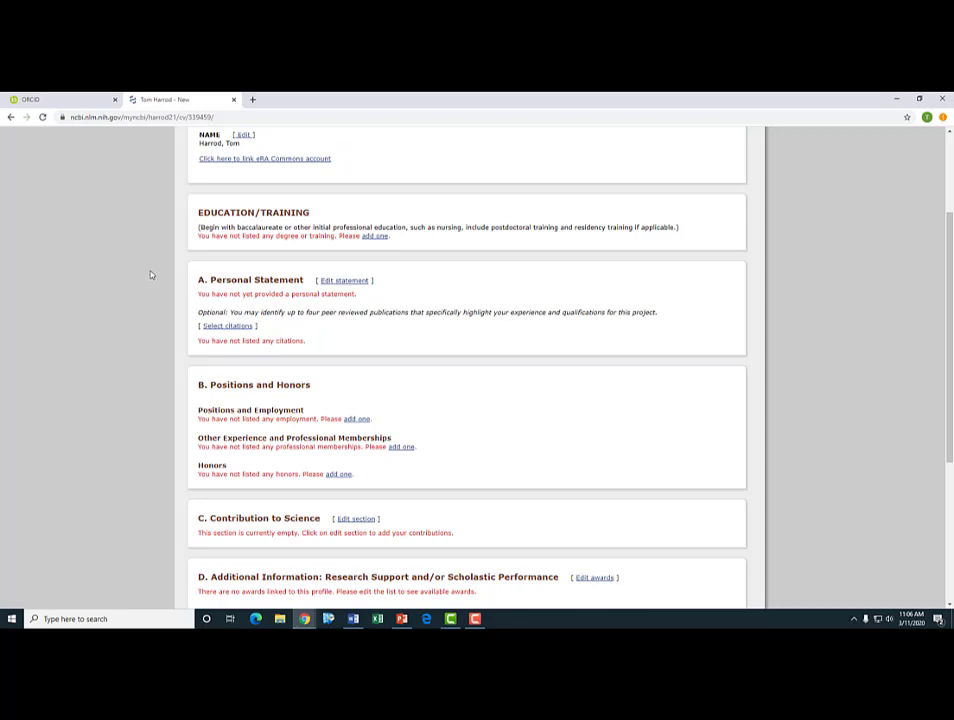
pyautogui.scroll(-1, 147, 277)
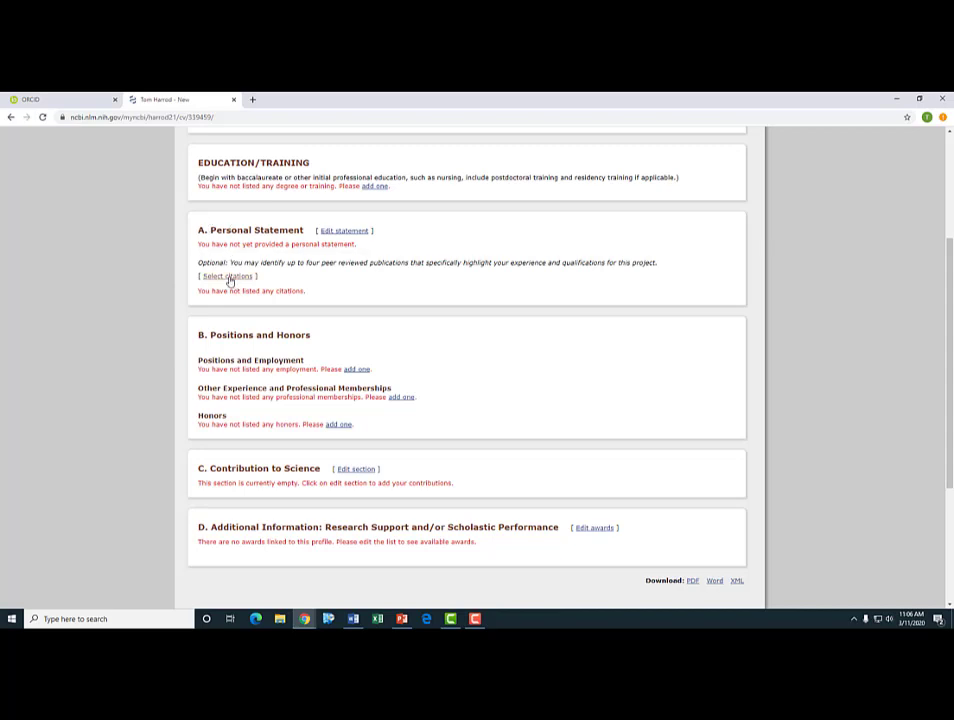
pyautogui.click(345, 231)
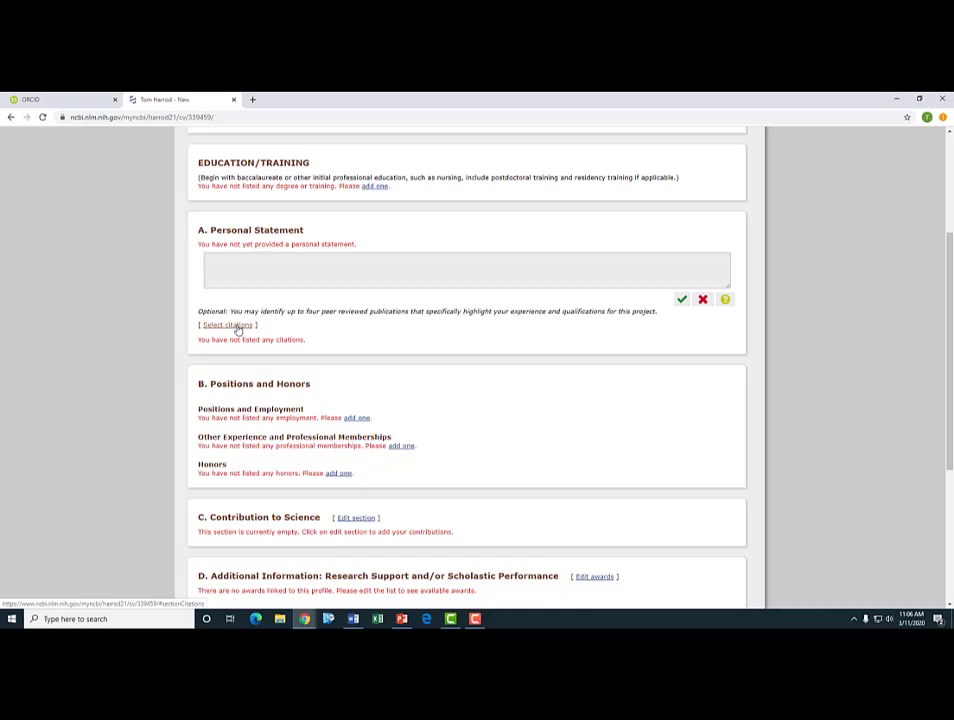
# - From the ORCID citations, save only the neurosurgery guidelines and Creative Curriculum articles to the statement
pyautogui.click(232, 325)
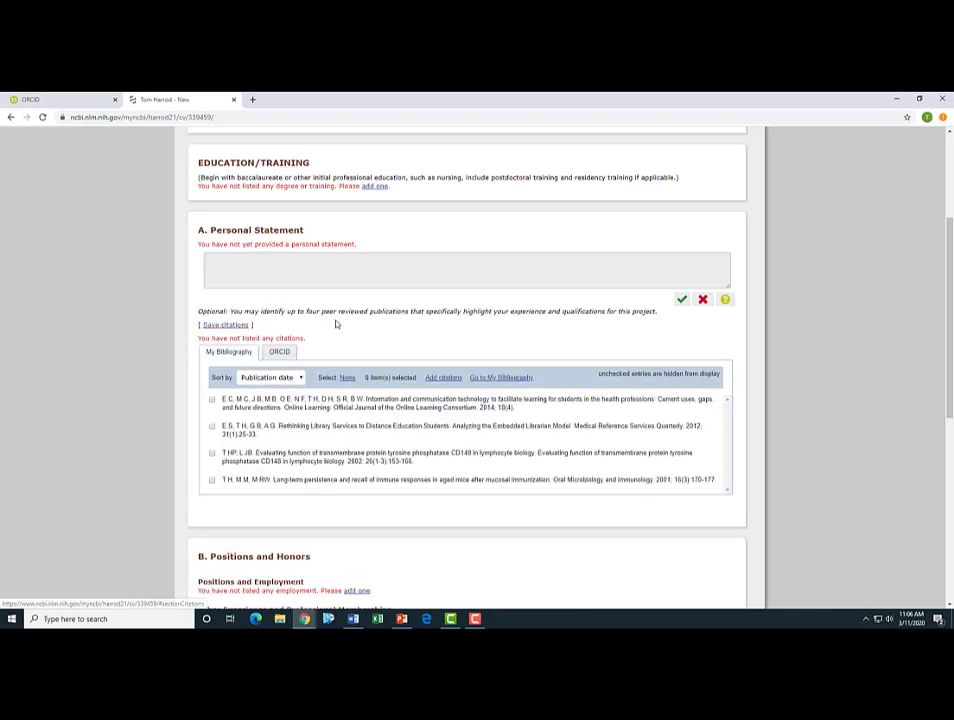
pyautogui.scroll(-1, 334, 324)
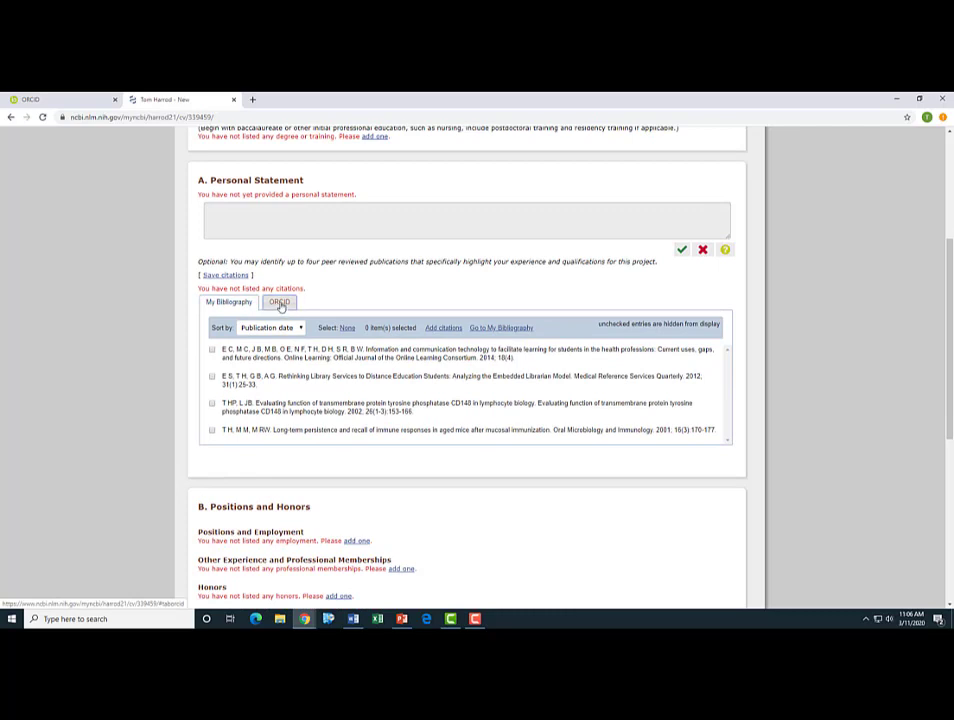
pyautogui.click(279, 304)
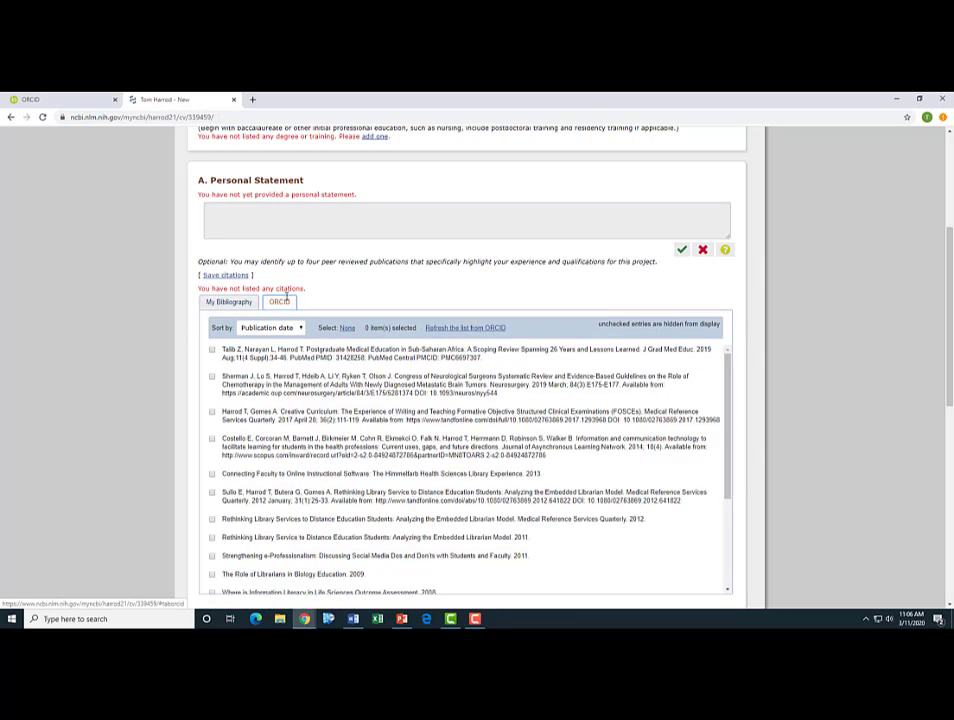
pyautogui.click(212, 379)
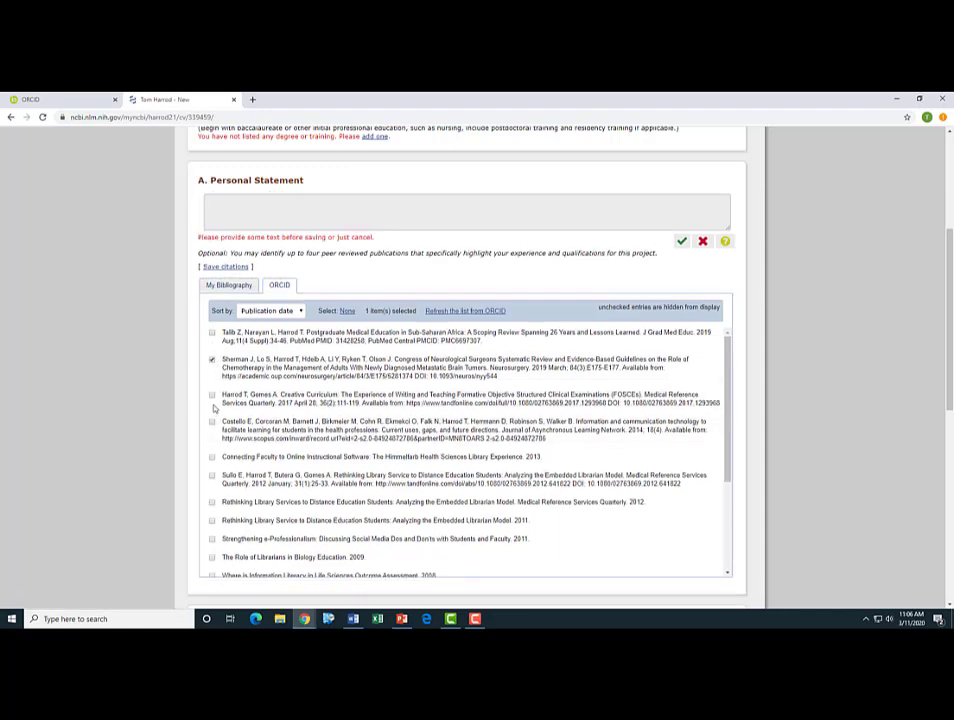
pyautogui.click(212, 396)
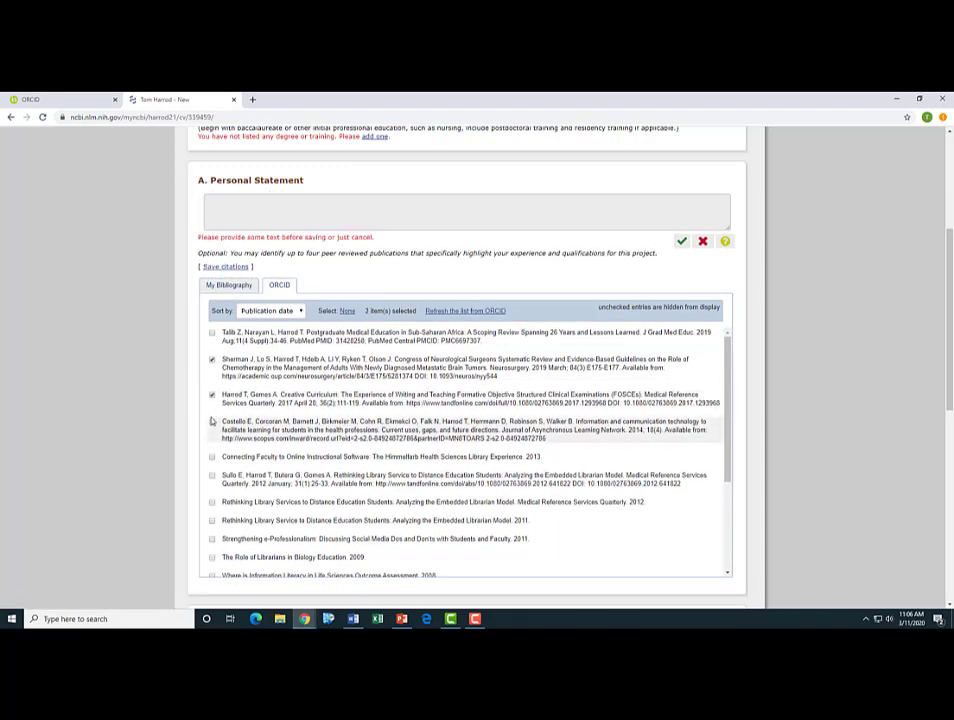
pyautogui.click(211, 420)
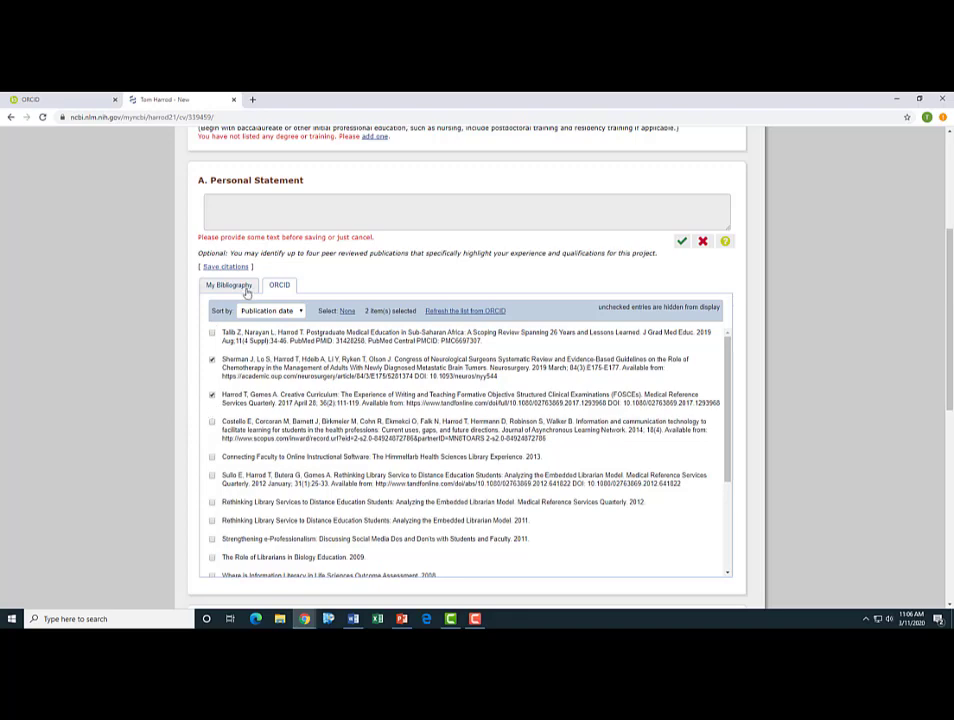
pyautogui.click(216, 268)
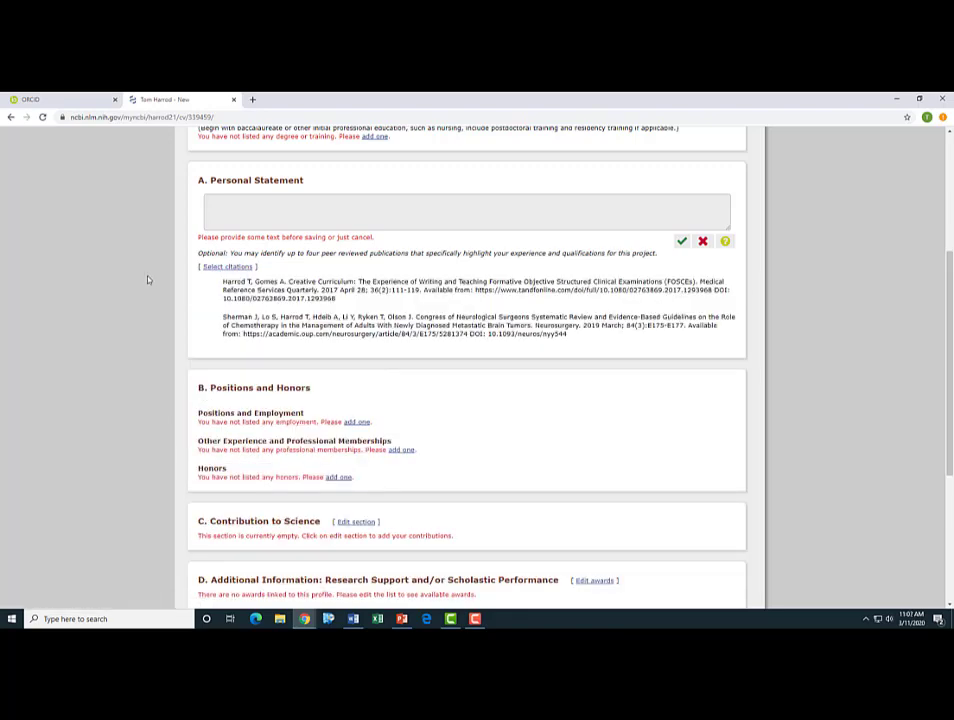
pyautogui.scroll(-1, 147, 290)
pyautogui.scroll(-5, 146, 294)
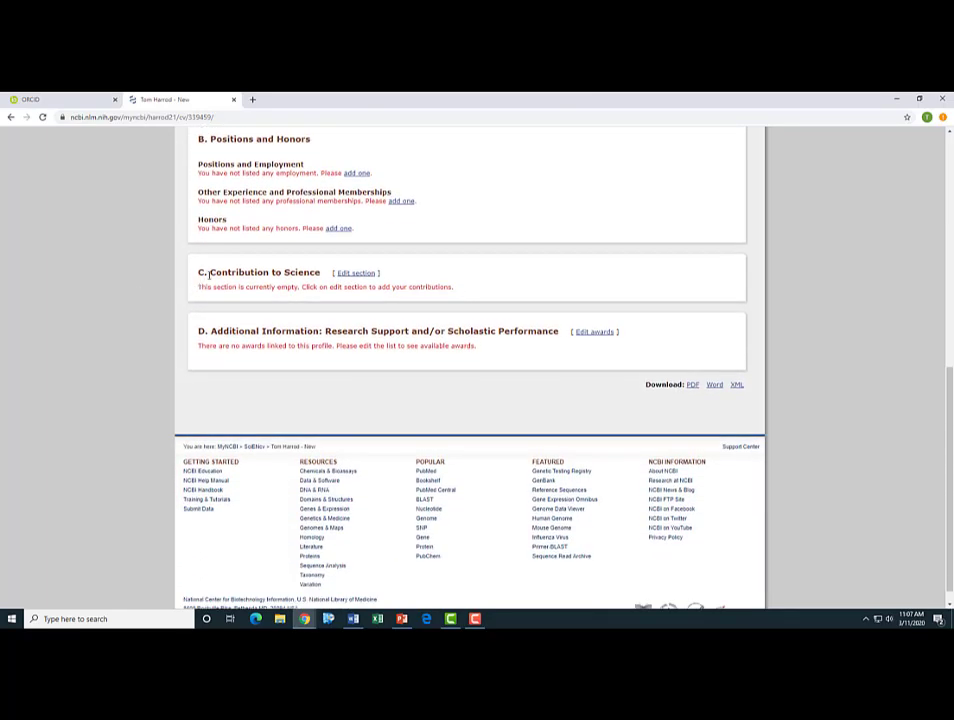
# - Edit Contribution to Science, add a second contribution and bring up its citation list
pyautogui.click(356, 273)
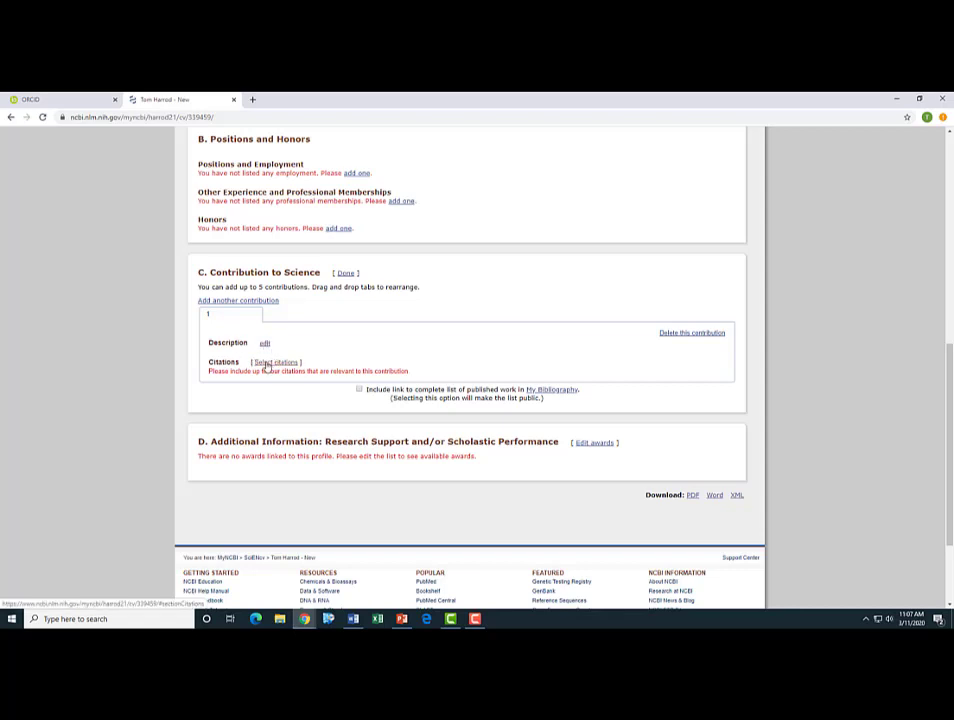
pyautogui.click(275, 362)
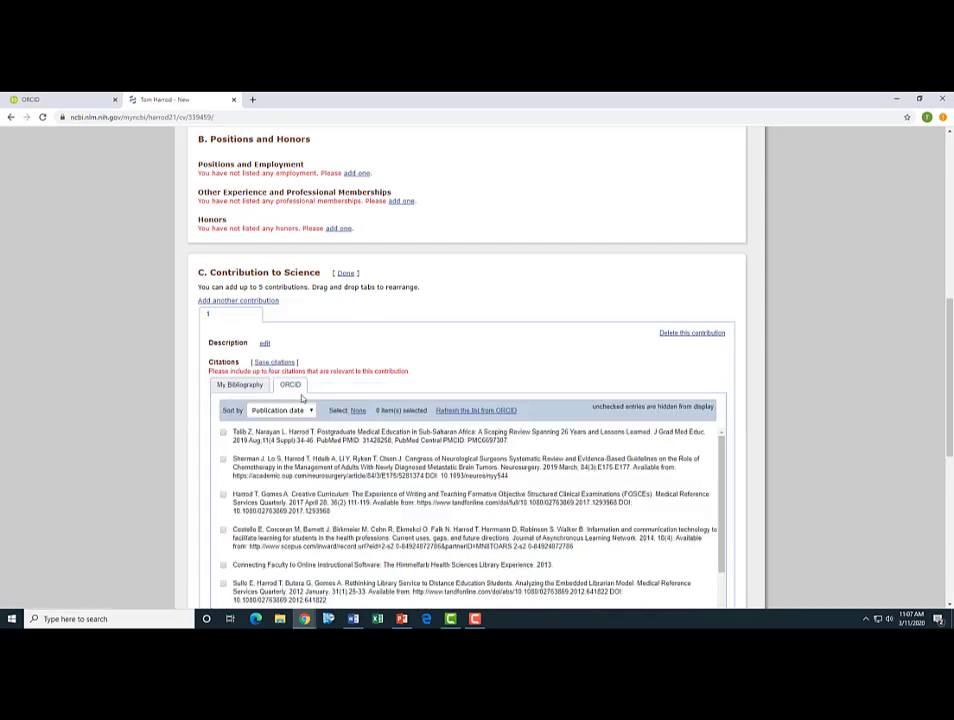
pyautogui.click(258, 301)
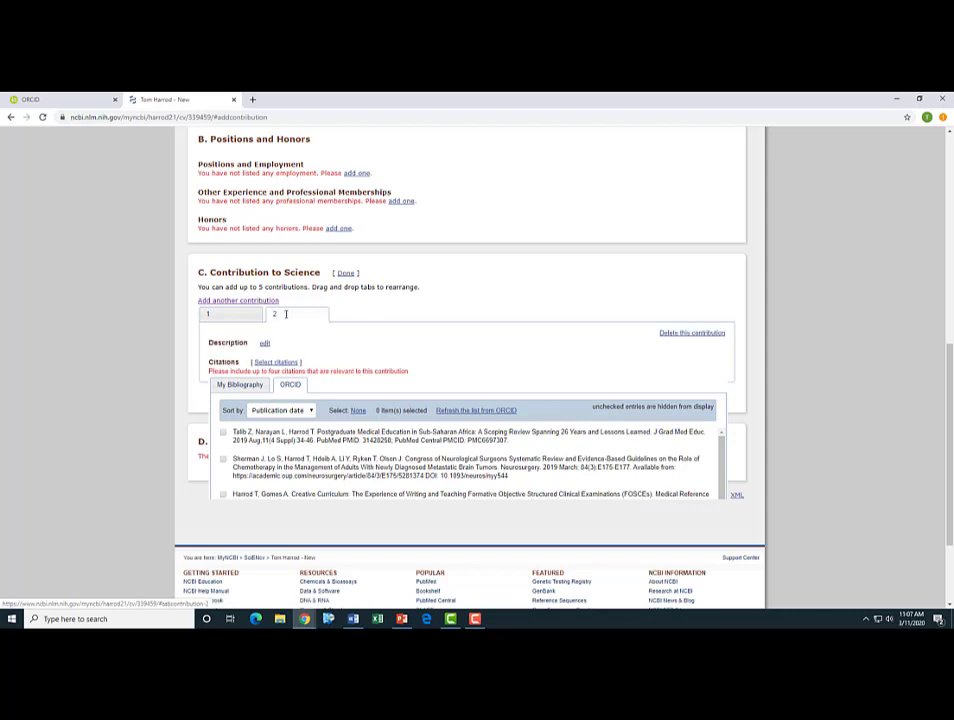
pyautogui.click(262, 362)
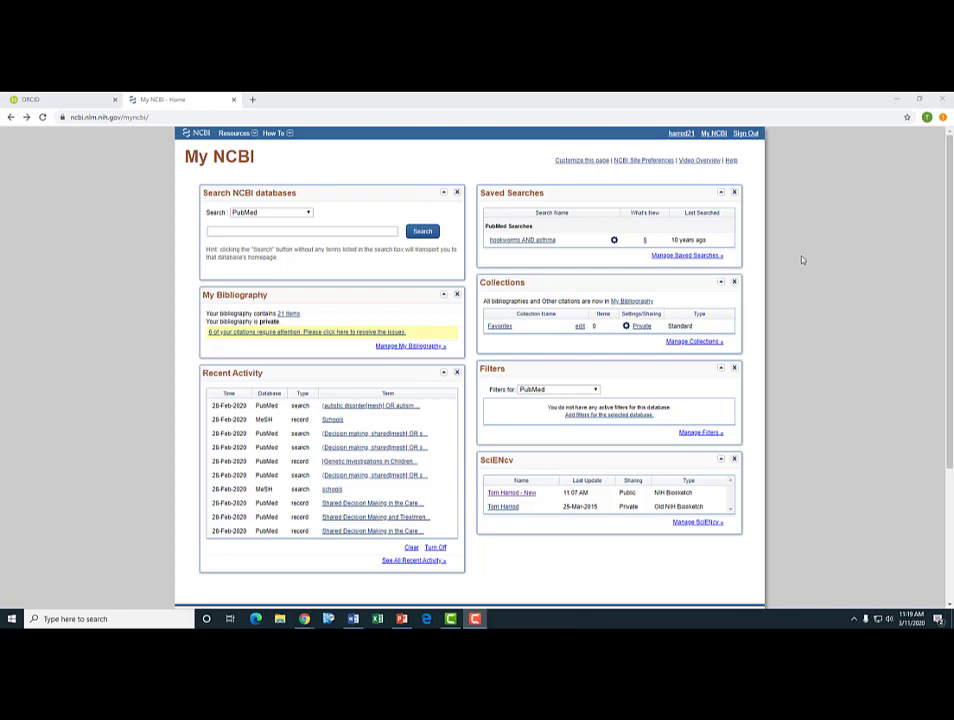
# - Open NCBI Account Settings and scroll to Linked accounts showing the ORCID sign-in
pyautogui.click(684, 135)
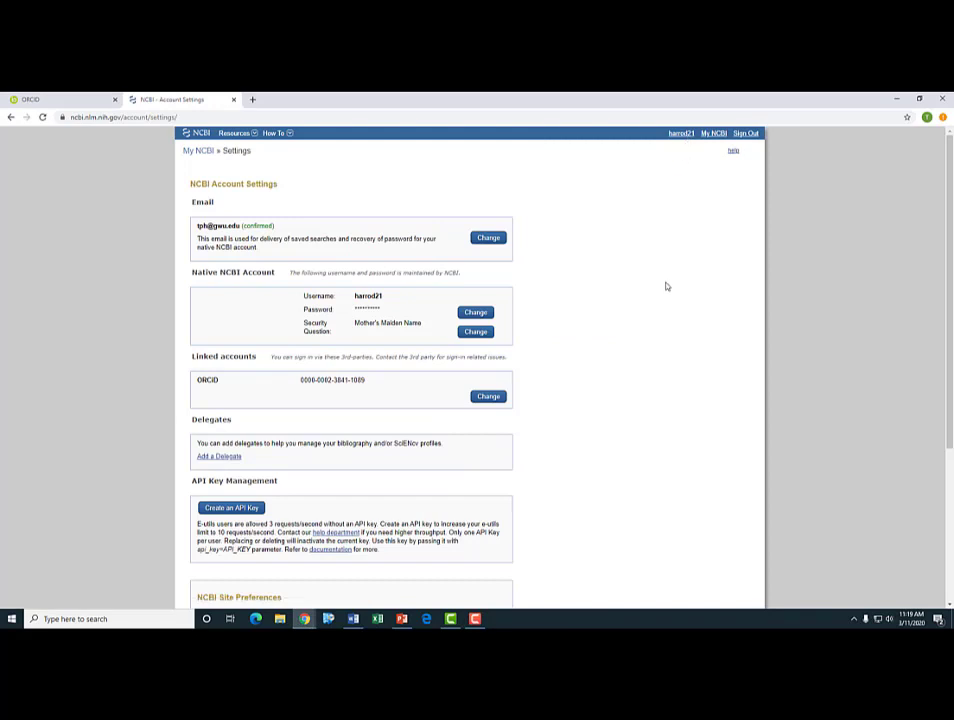
pyautogui.scroll(-2, 658, 293)
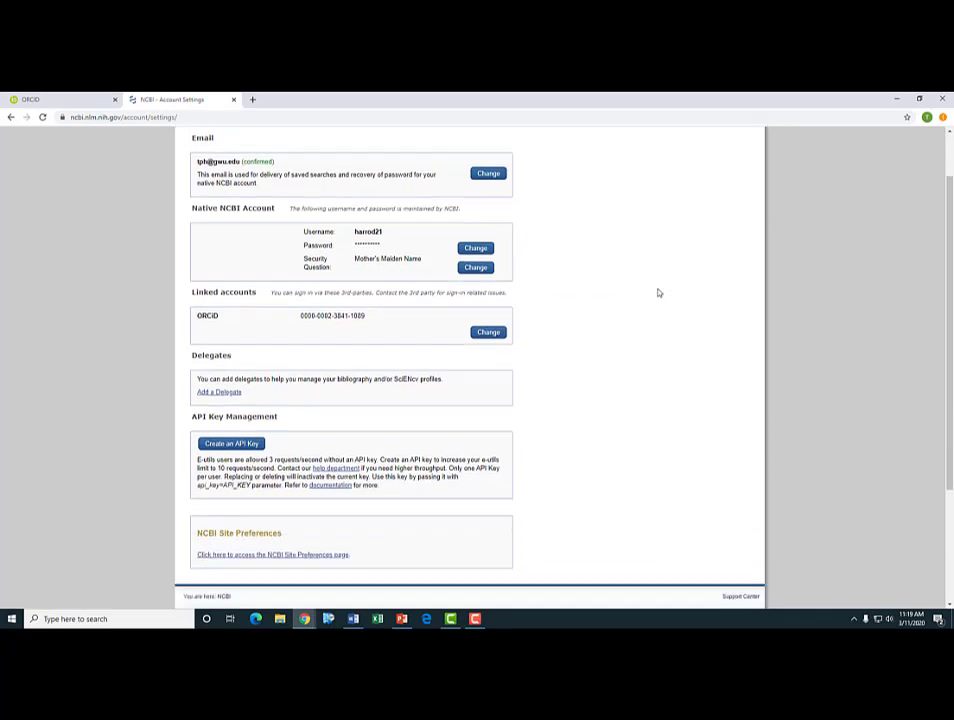